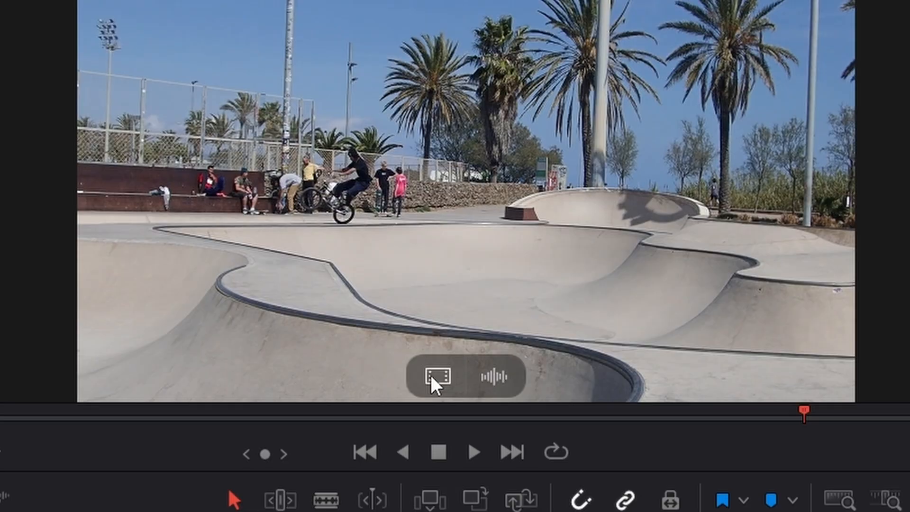
# Open the skatepark clip 992592-hd_1920_1080_25fps.mp4 from the timeline in the Fusion page.
pyautogui.moveTo(431, 376); pyautogui.dragTo(432, 341)
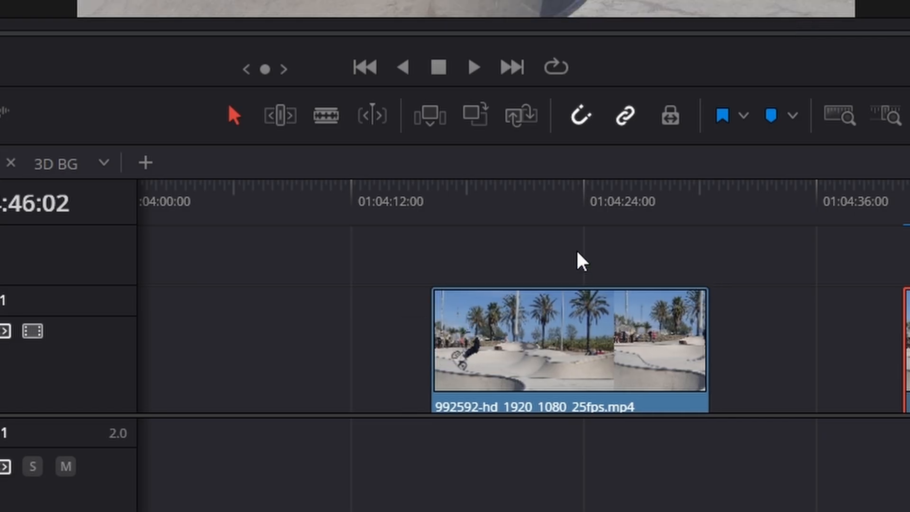
pyautogui.moveTo(562, 207); pyautogui.dragTo(561, 204)
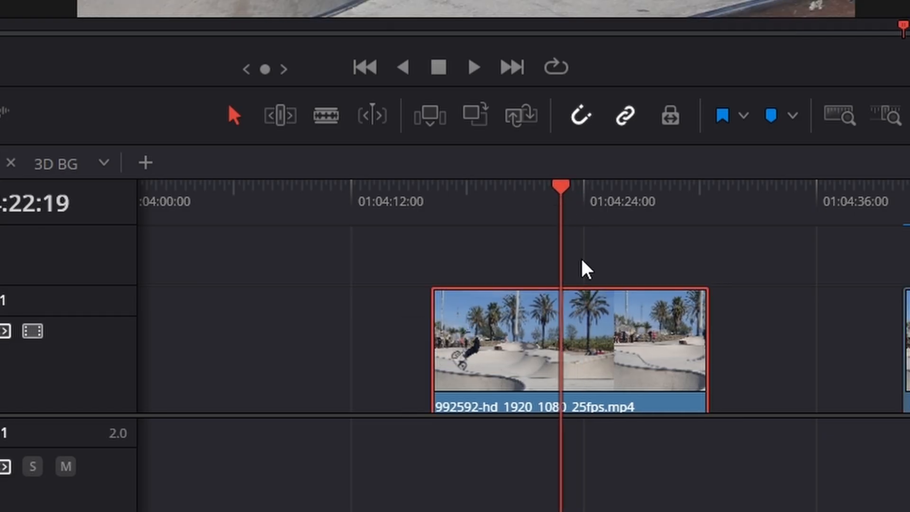
pyautogui.click(587, 331)
pyautogui.rightClick(587, 326)
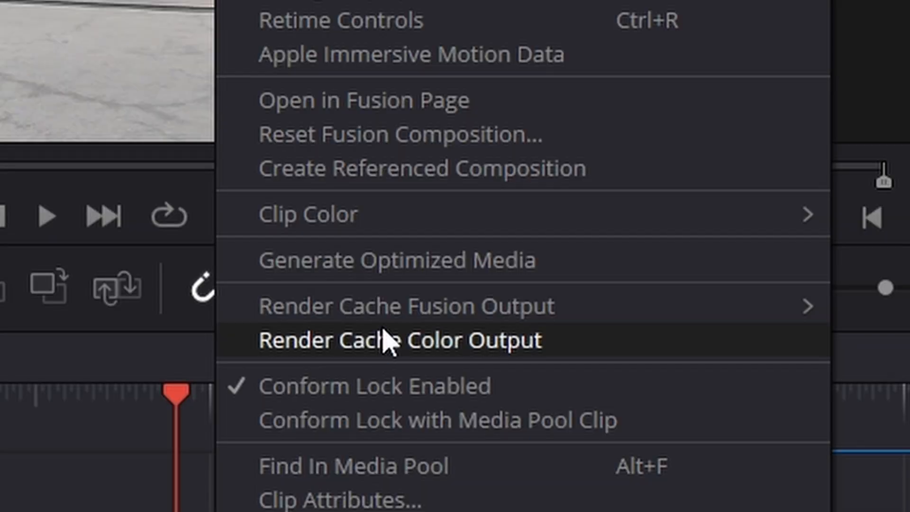
pyautogui.click(441, 103)
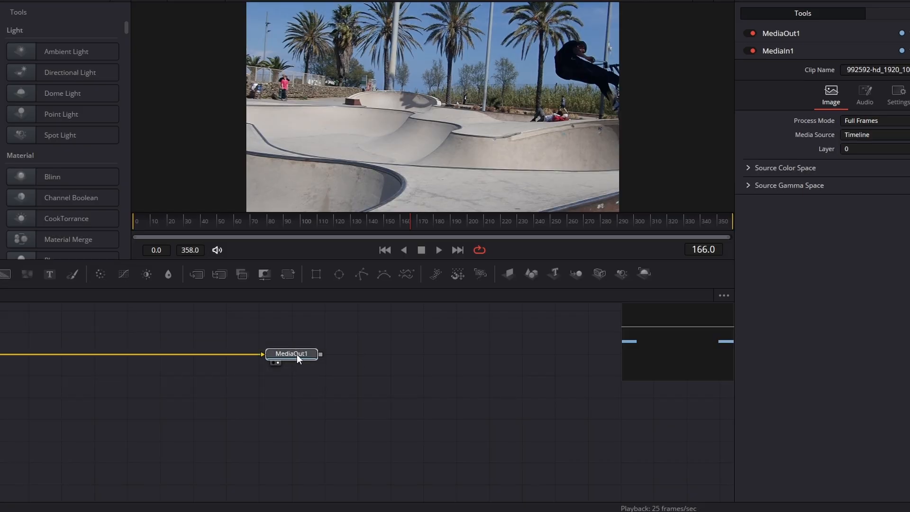
# Move the MediaOut1 node further from the source node and rename MediaIn1 as Skateboarding.
pyautogui.moveTo(297, 354); pyautogui.dragTo(554, 412)
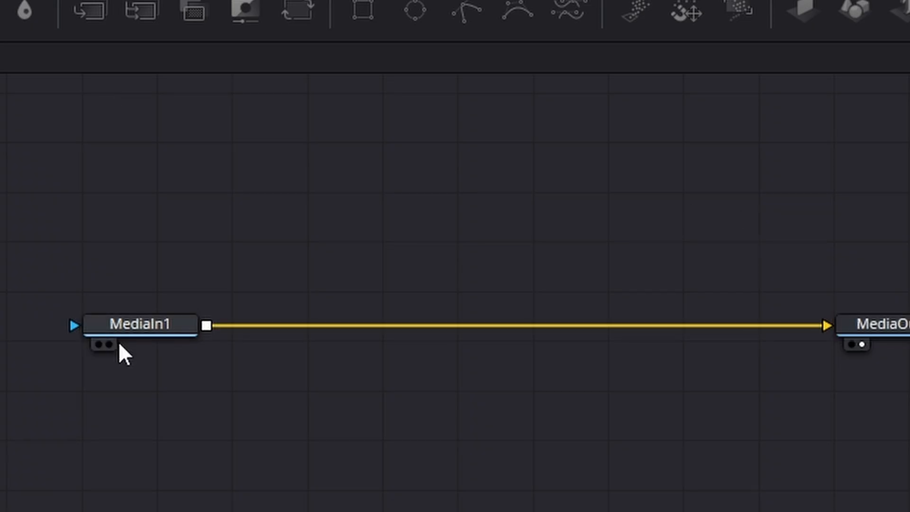
pyautogui.press('F2')
pyautogui.moveTo(216, 410)
pyautogui.mouseDown()
pyautogui.moveTo(216, 425)
pyautogui.moveTo(217, 416)
pyautogui.mouseUp()
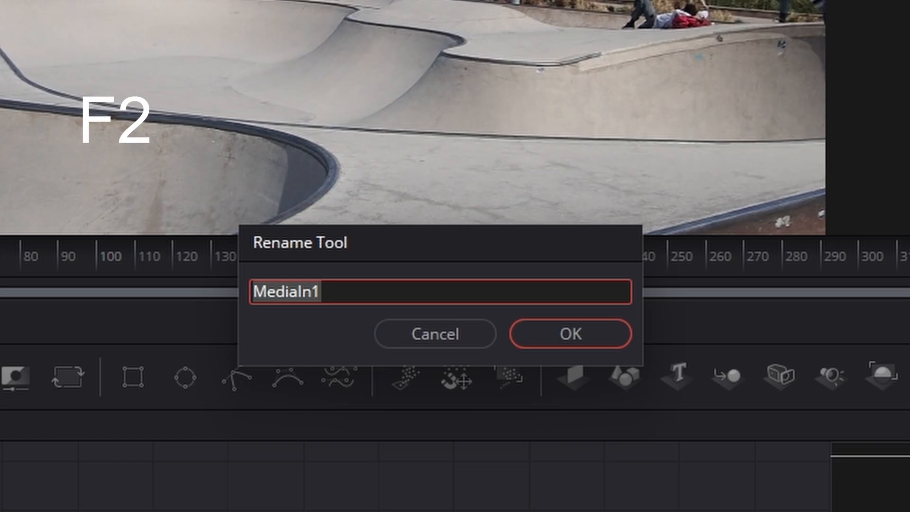
pyautogui.press('BackSpace')
pyautogui.write('Skate')
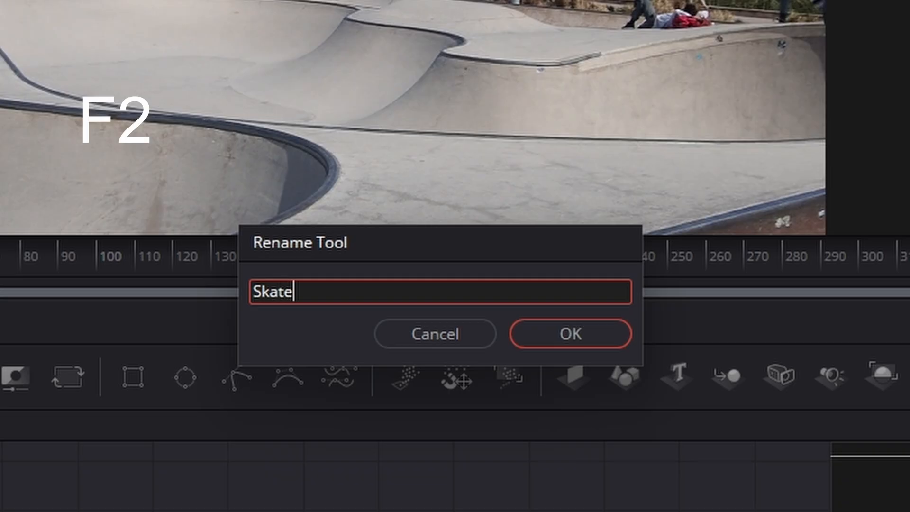
pyautogui.write('boarding')
pyautogui.press('Return')
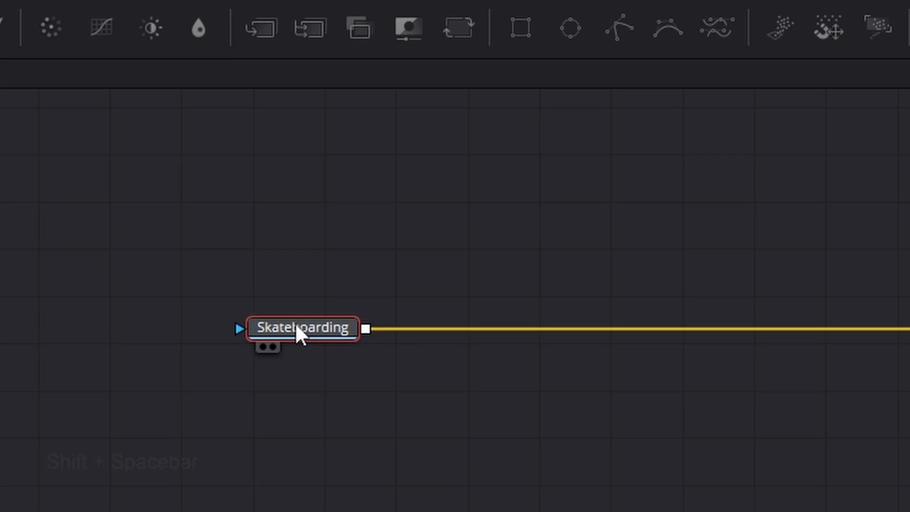
# Reposition the Skateboarding node slightly and add a Time Stretcher node directly after it.
pyautogui.moveTo(296, 326); pyautogui.dragTo(282, 325)
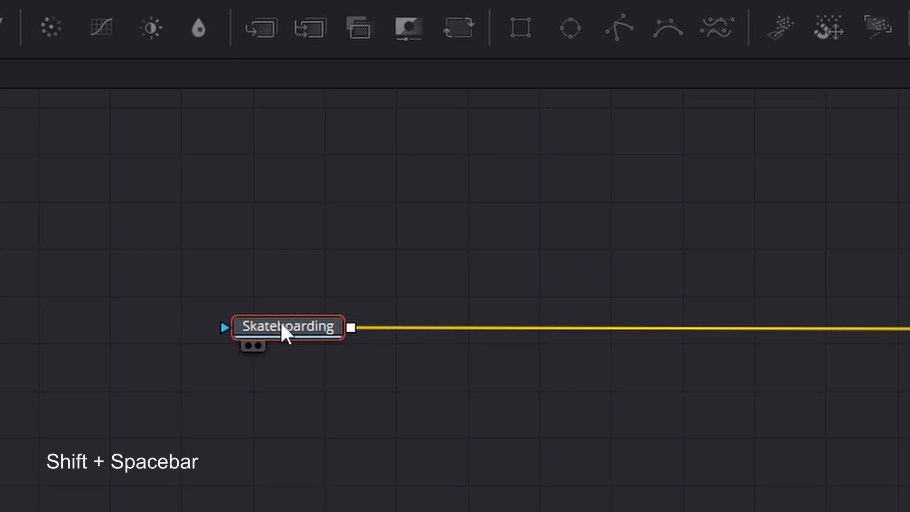
pyautogui.hotkey('shift', 'space')
pyautogui.write('op')
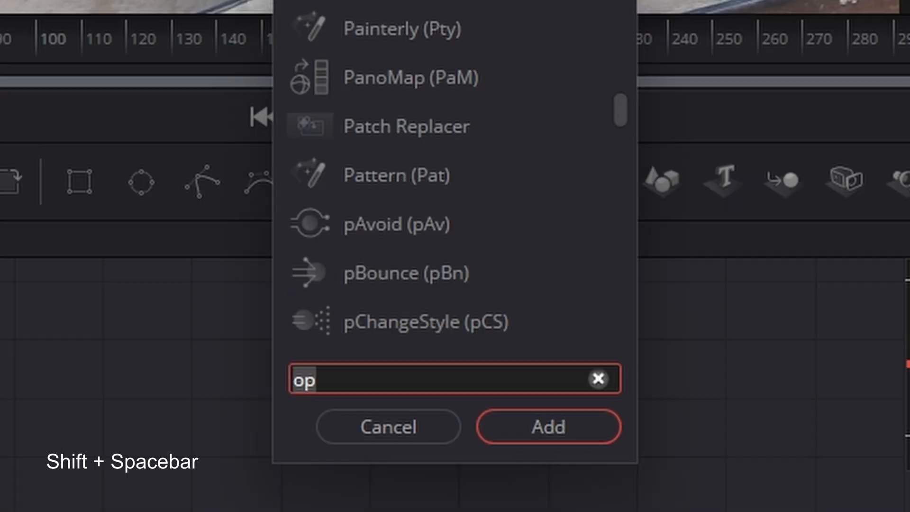
pyautogui.press('BackSpace')
pyautogui.press('BackSpace')
pyautogui.write('time')
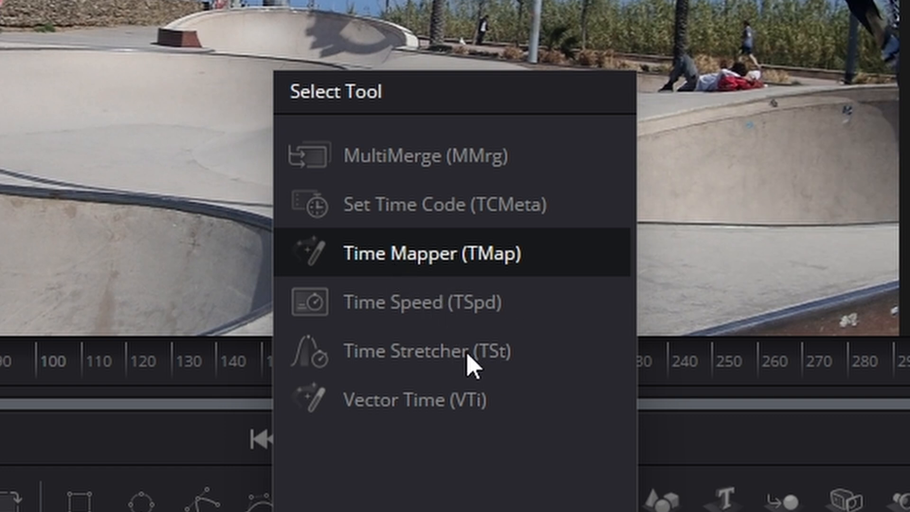
pyautogui.write('st')
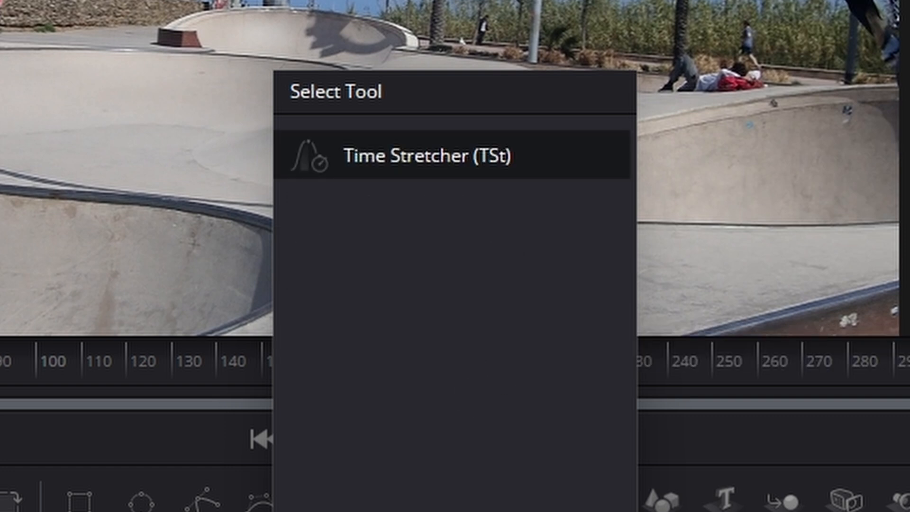
pyautogui.press('Return')
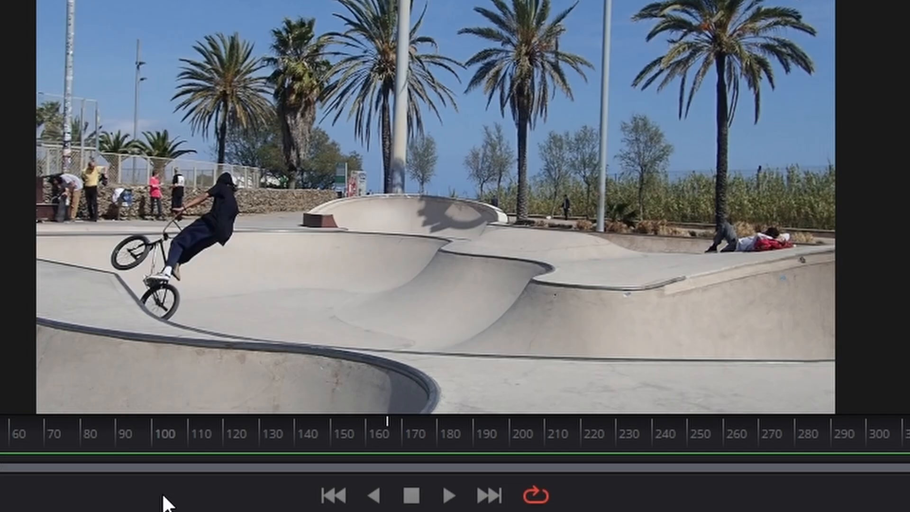
# Play the clip briefly, return to frame 0 and keyframe the Time Stretcher's Source Time at 0.0 there.
pyautogui.click(449, 496)
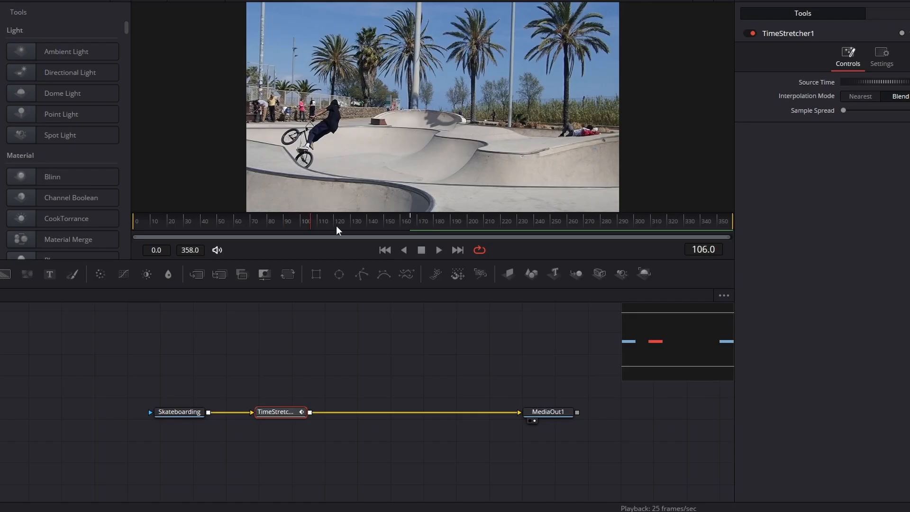
pyautogui.moveTo(317, 223); pyautogui.dragTo(124, 224)
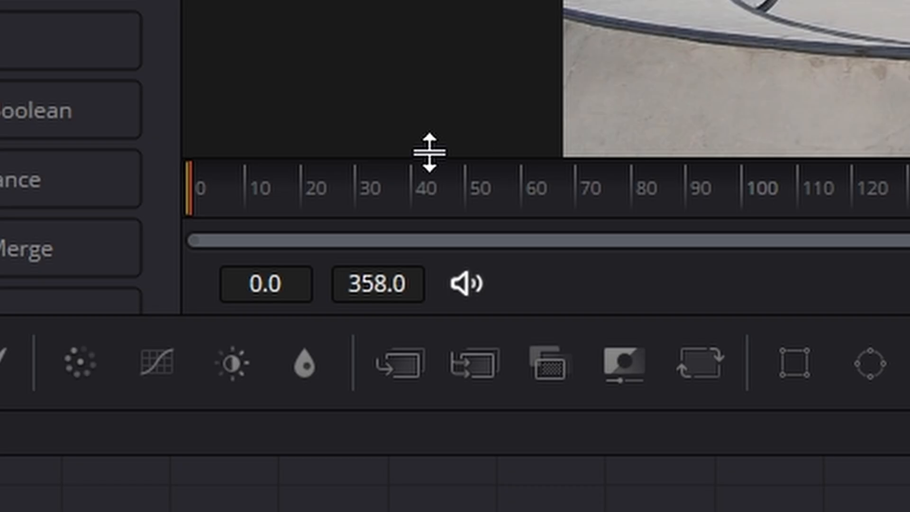
pyautogui.moveTo(119, 221); pyautogui.dragTo(35, 221)
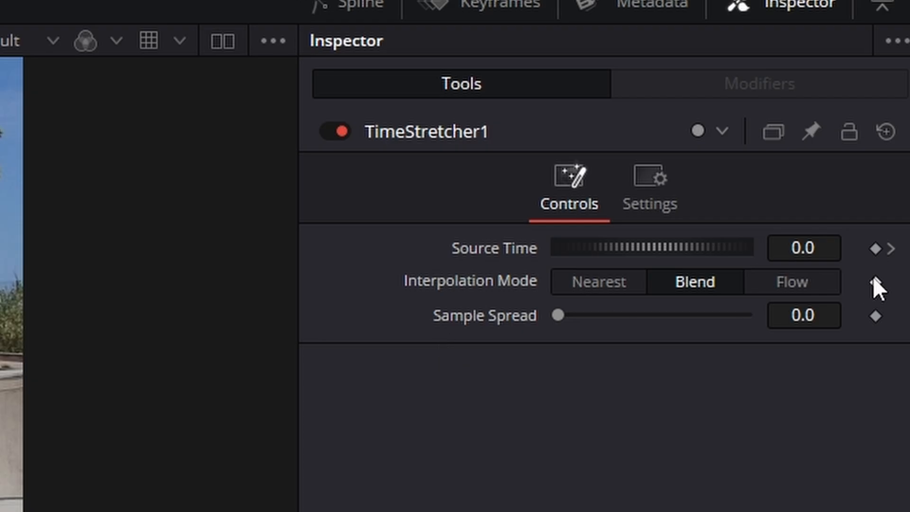
pyautogui.click(874, 253)
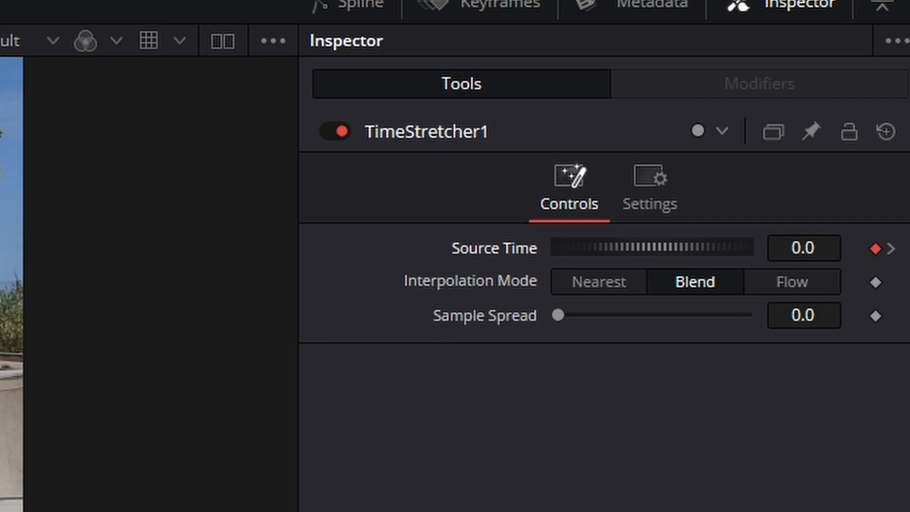
# Remove the default Source Time keyframe at frame 166 and set Source Time to 358 on the last frame.
pyautogui.click(891, 248)
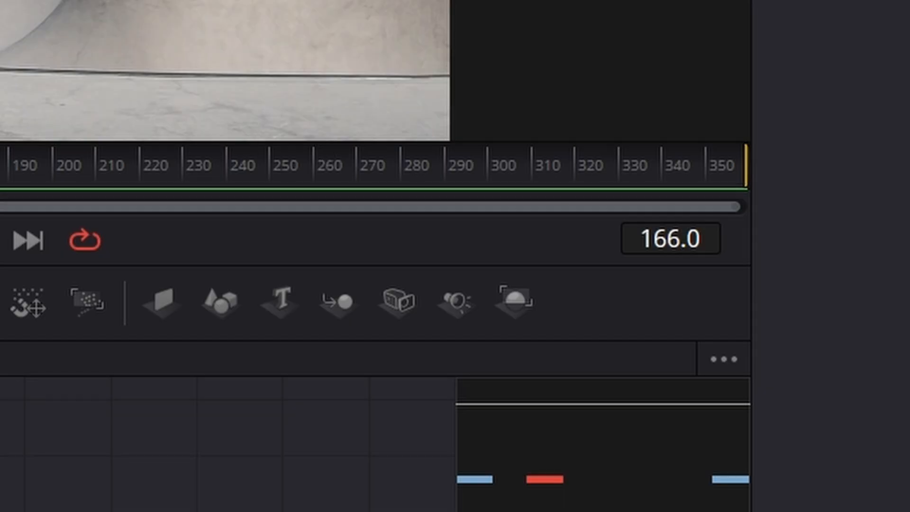
pyautogui.moveTo(142, 177); pyautogui.dragTo(768, 179)
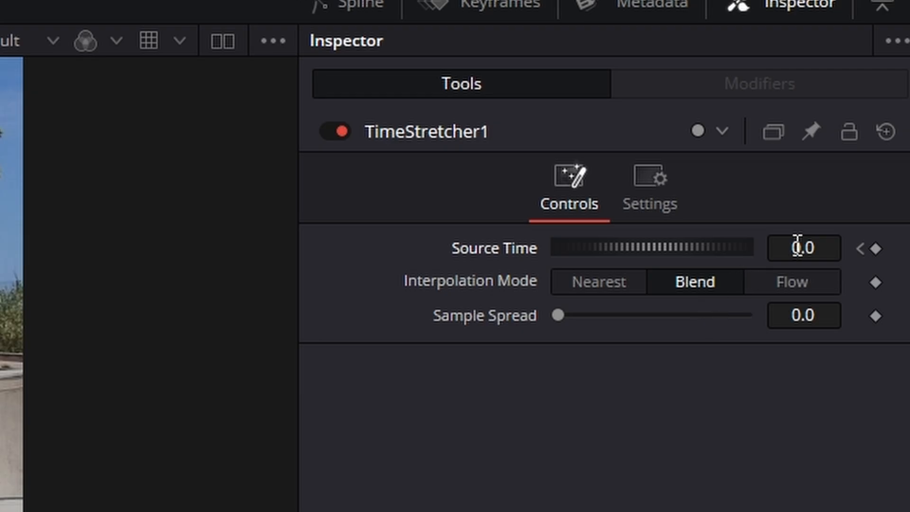
pyautogui.click(798, 246)
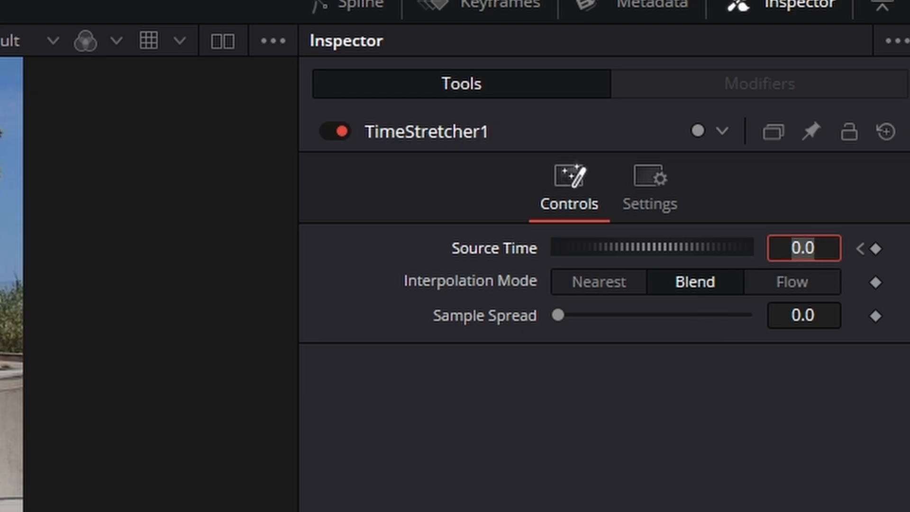
pyautogui.write('358')
pyautogui.press('Tab')
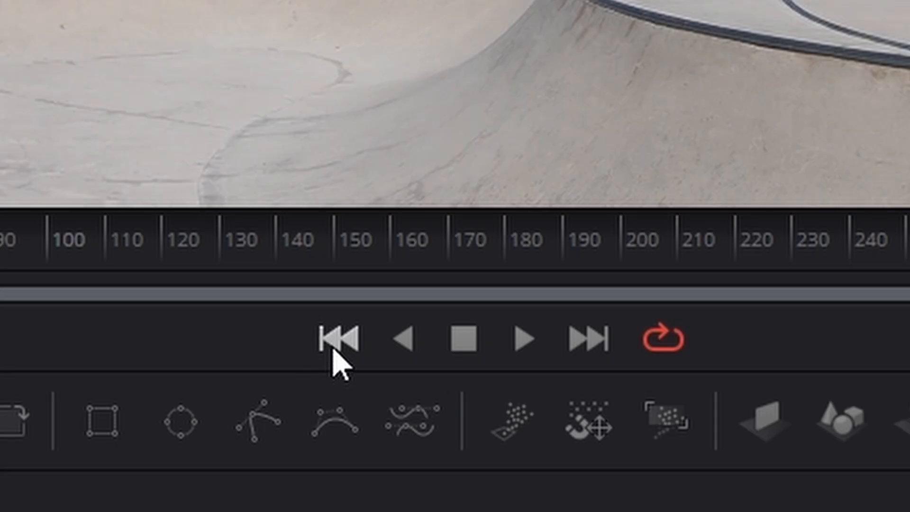
# Play the clip from the first frame to check its speed, and stop the playback.
pyautogui.click(337, 346)
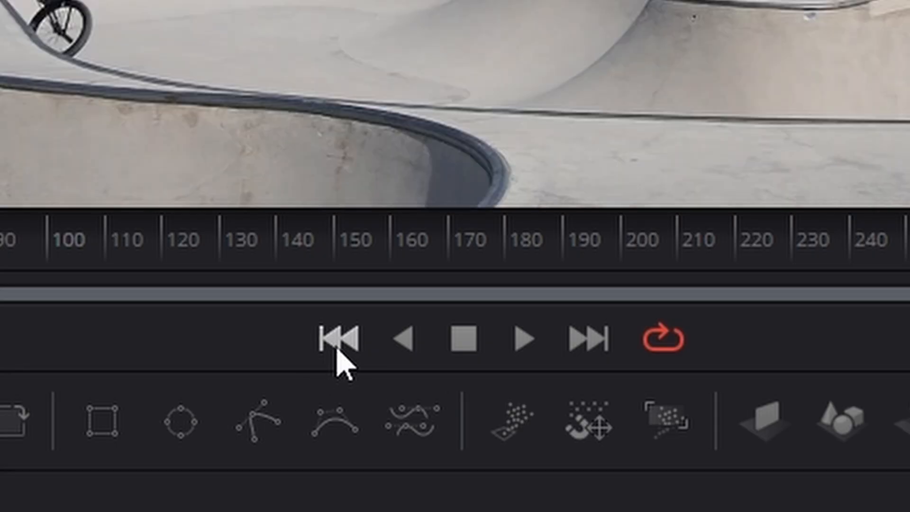
pyautogui.click(524, 345)
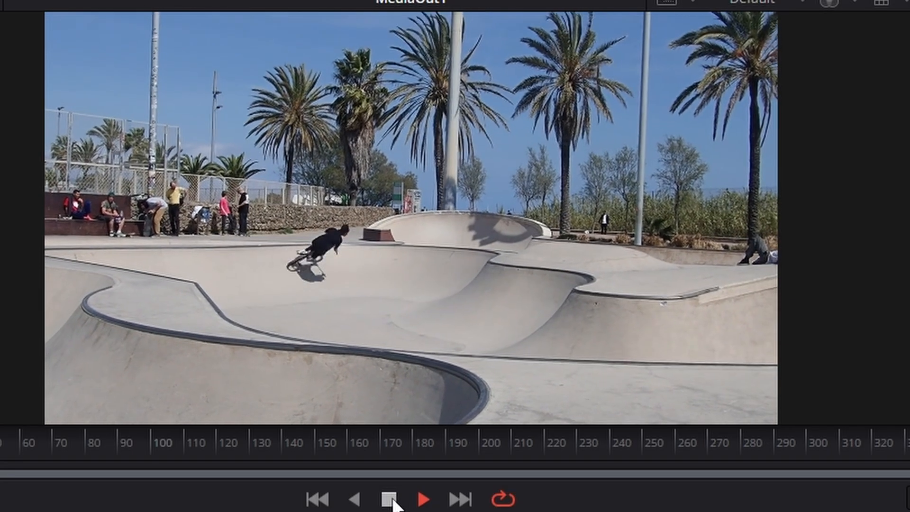
pyautogui.click(389, 499)
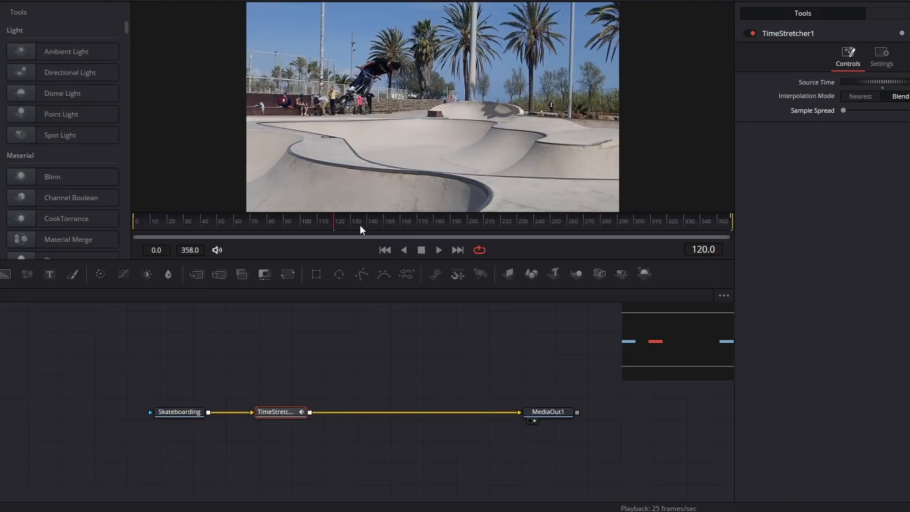
# Add a Source Time keyframe at frame 100 of the clip.
pyautogui.moveTo(336, 224); pyautogui.dragTo(303, 225)
pyautogui.moveTo(375, 223); pyautogui.dragTo(373, 224)
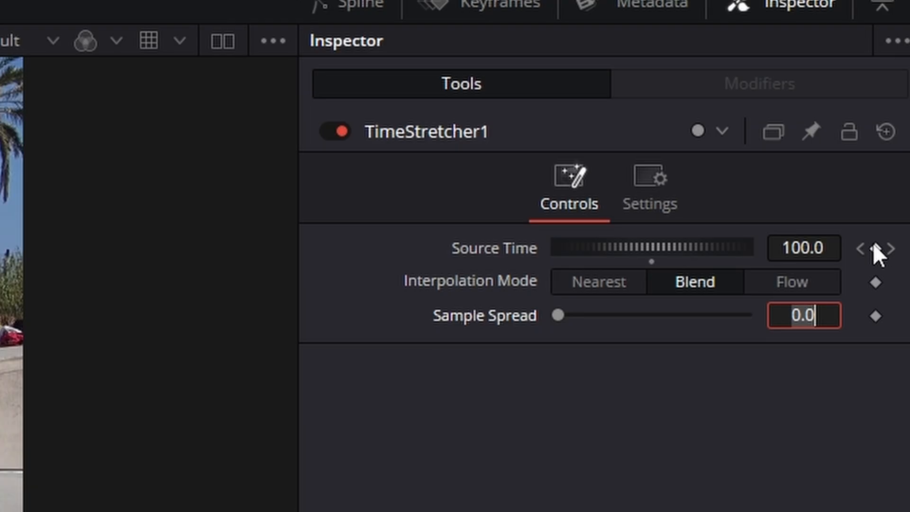
pyautogui.press('Return')
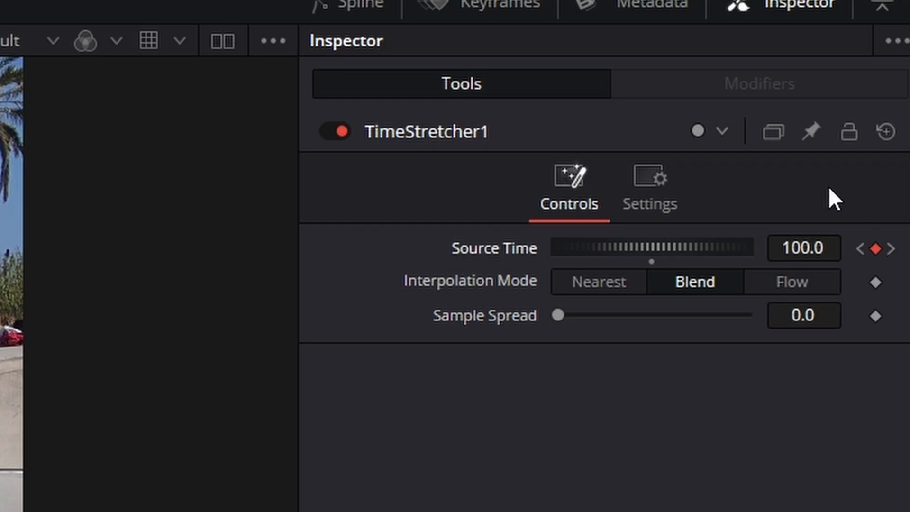
# Set the Source Time keyframe at frame 100 to 50.
pyautogui.click(800, 247)
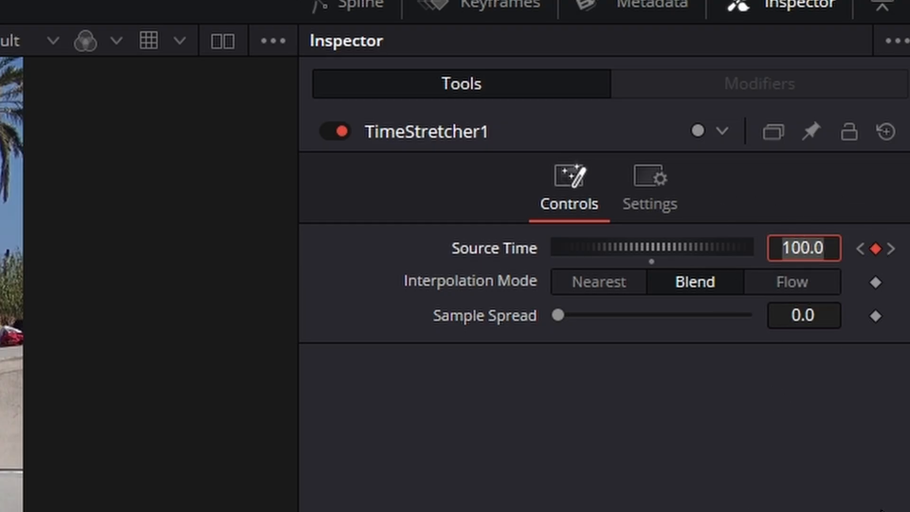
pyautogui.write('50')
pyautogui.press('Tab')
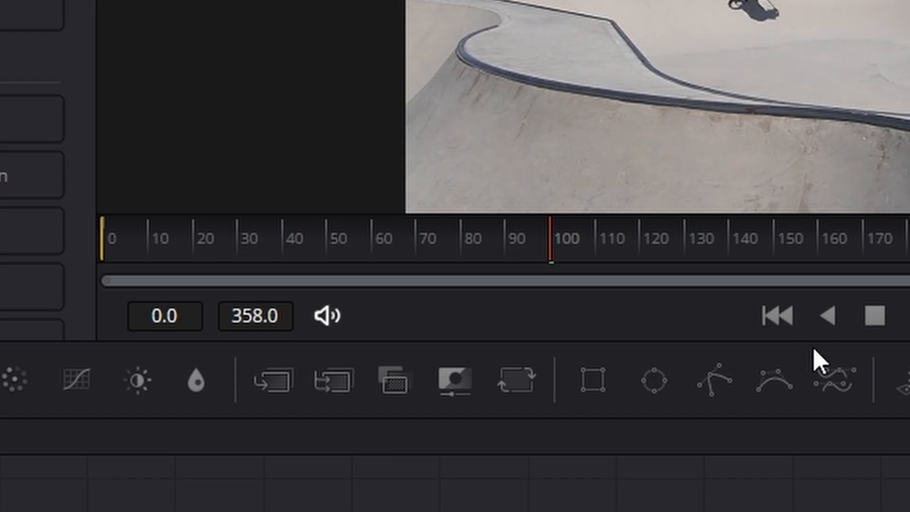
pyautogui.click(774, 317)
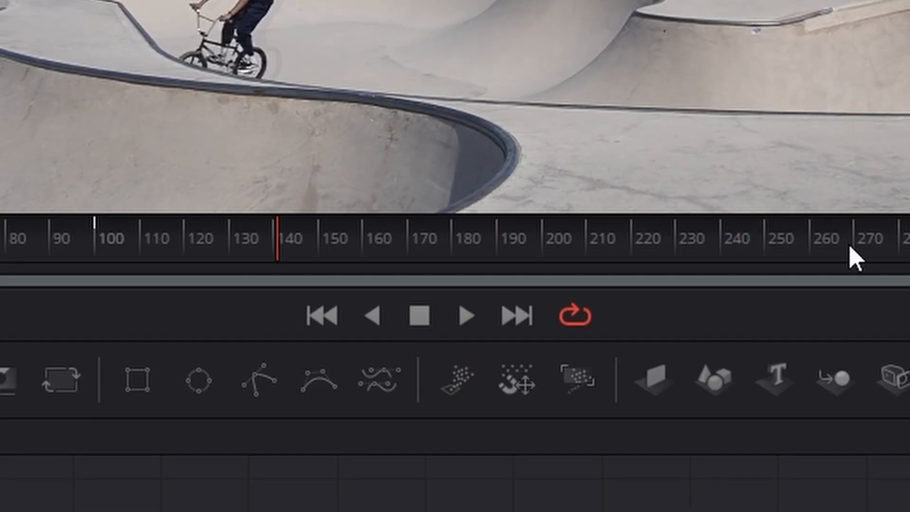
# Set Source Time at the frame 100 keyframe to 200 and play the clip from the start.
pyautogui.click(861, 251)
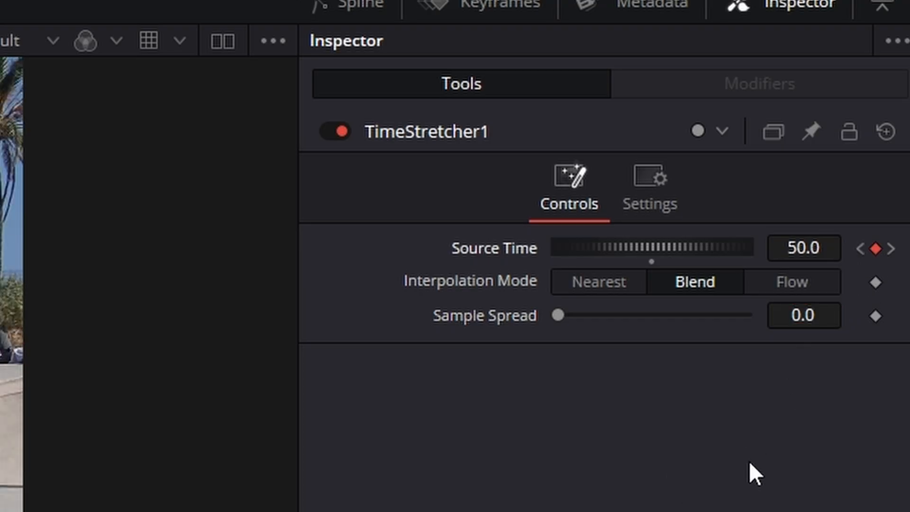
pyautogui.click(798, 247)
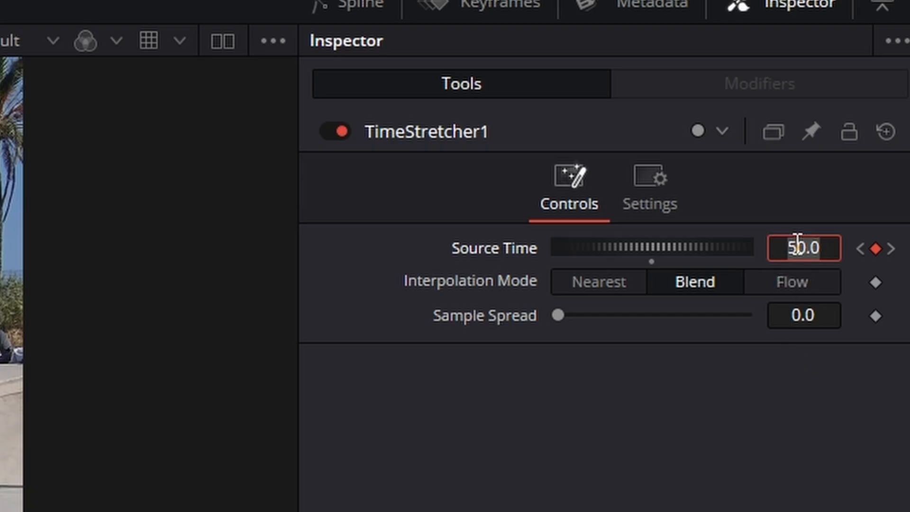
pyautogui.write('200')
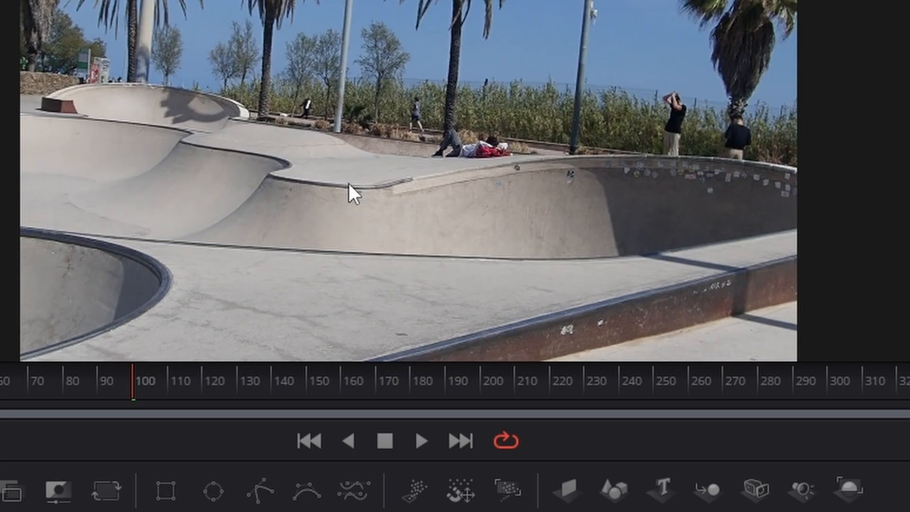
pyautogui.click(307, 448)
pyautogui.click(422, 443)
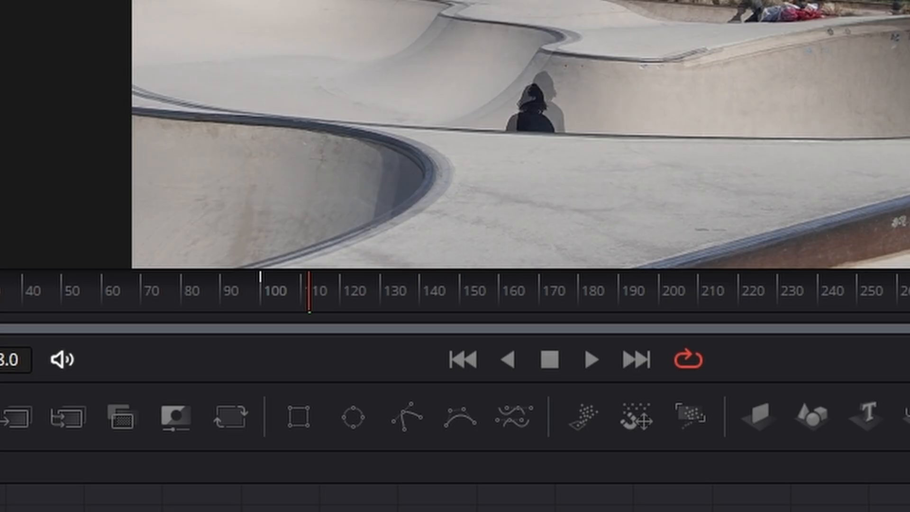
# Set the Source Time of the frame 100 keyframe to 100.
pyautogui.doubleClick(796, 252)
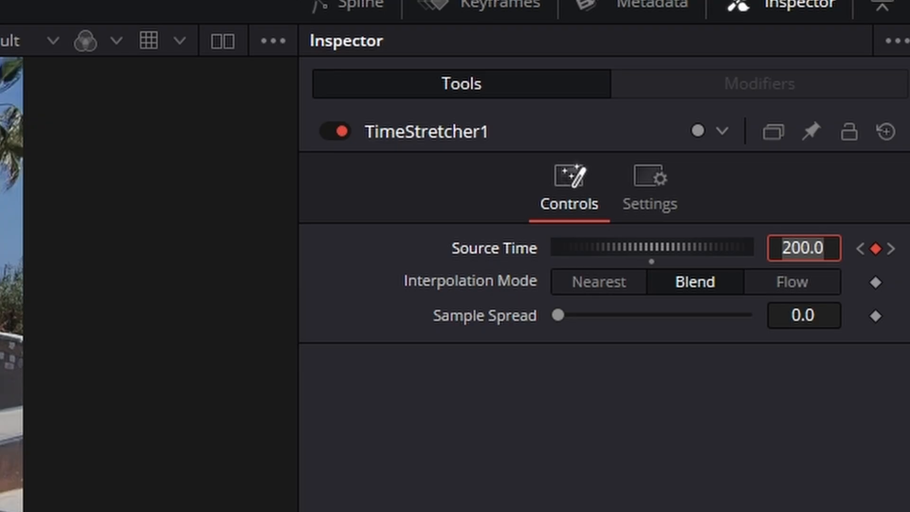
pyautogui.write('100')
pyautogui.press('Tab')
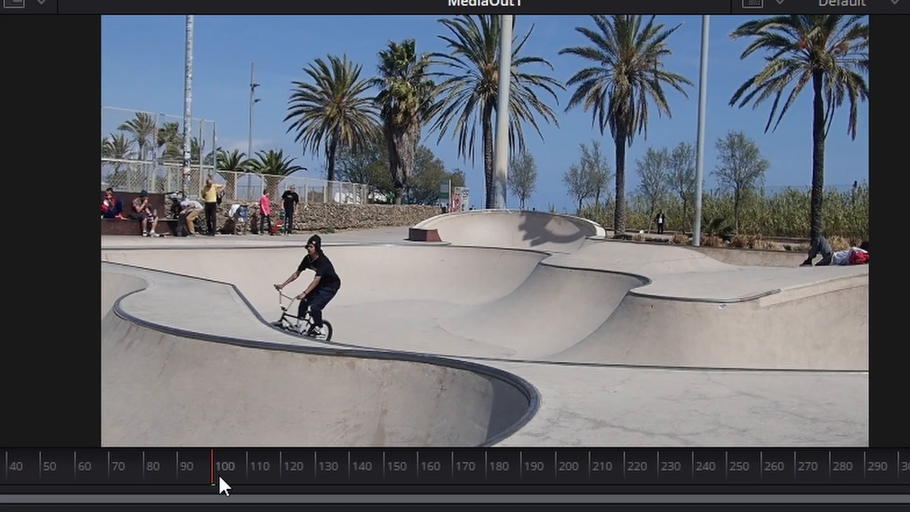
# Add a Source Time keyframe at frame 200 on TimeStretcher1, set it to 150 and play back the clip.
pyautogui.moveTo(218, 474); pyautogui.dragTo(332, 471)
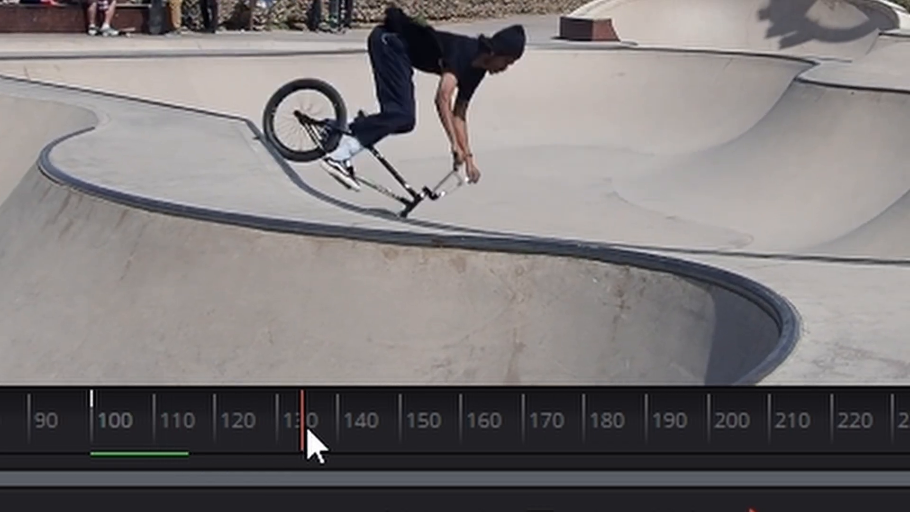
pyautogui.moveTo(308, 431); pyautogui.dragTo(718, 438)
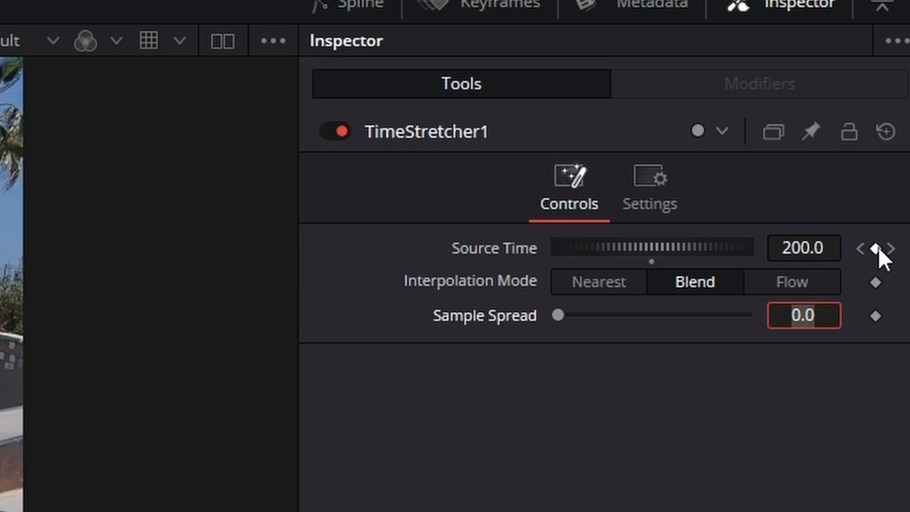
pyautogui.click(876, 248)
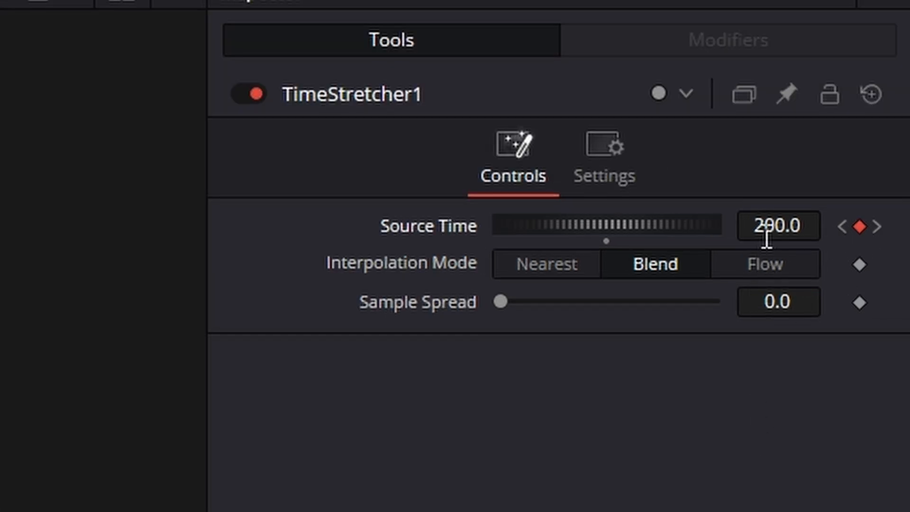
pyautogui.click(776, 225)
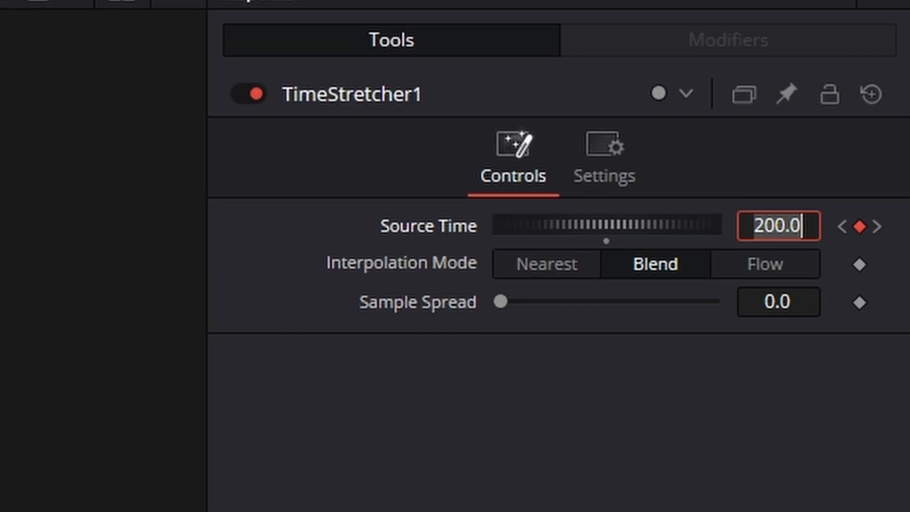
pyautogui.write('150')
pyautogui.press('Tab')
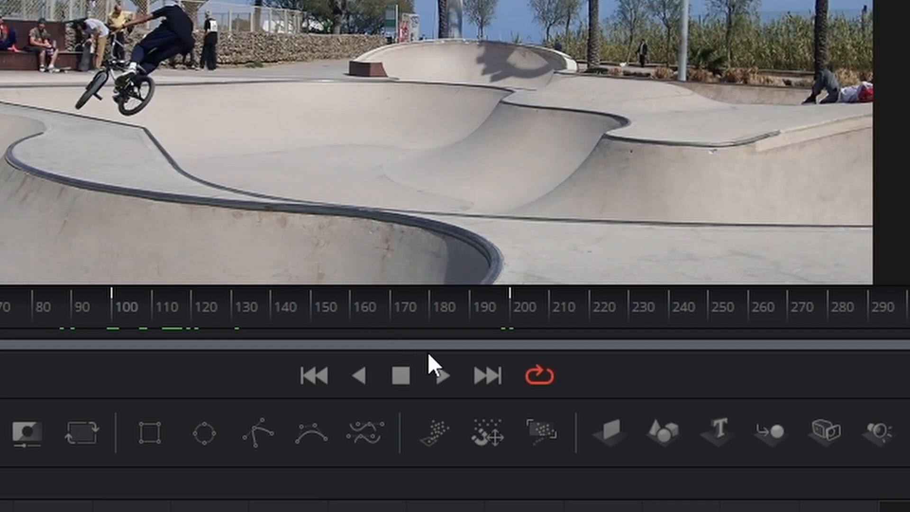
pyautogui.click(441, 376)
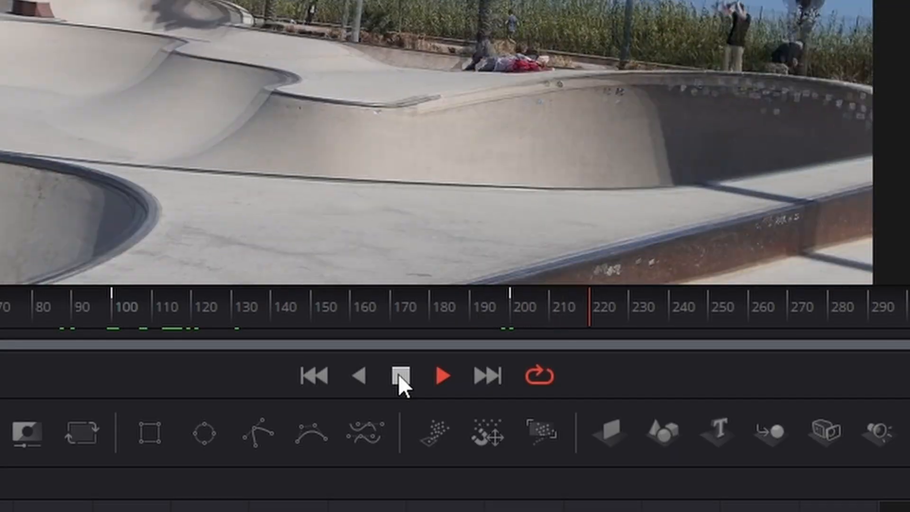
pyautogui.click(401, 375)
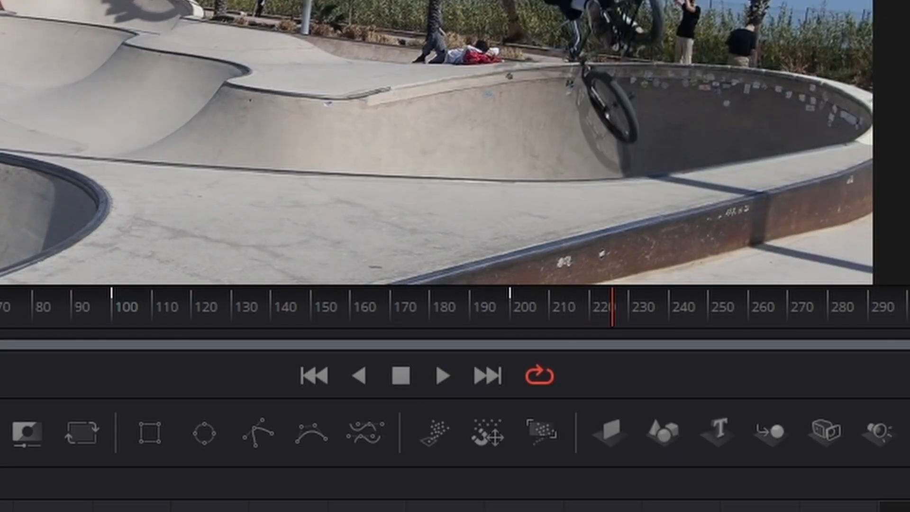
# Display the TimeStretcher1 Source Time curve in the Spline editor and fit the whole curve in view.
pyautogui.moveTo(285, 470); pyautogui.dragTo(337, 471)
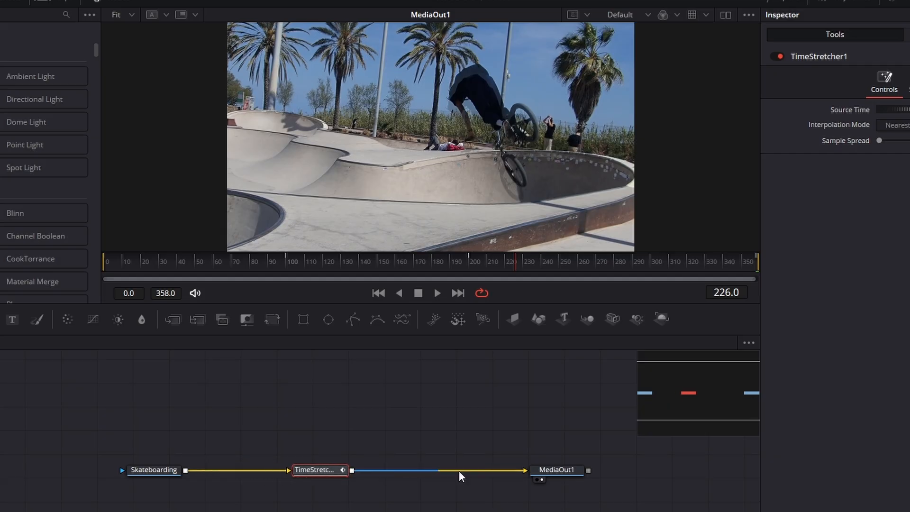
pyautogui.click(567, 470)
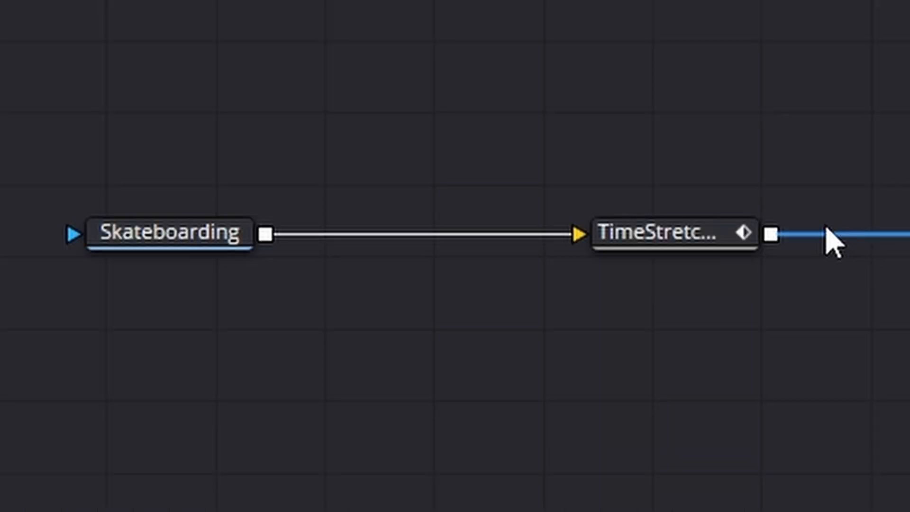
pyautogui.click(722, 237)
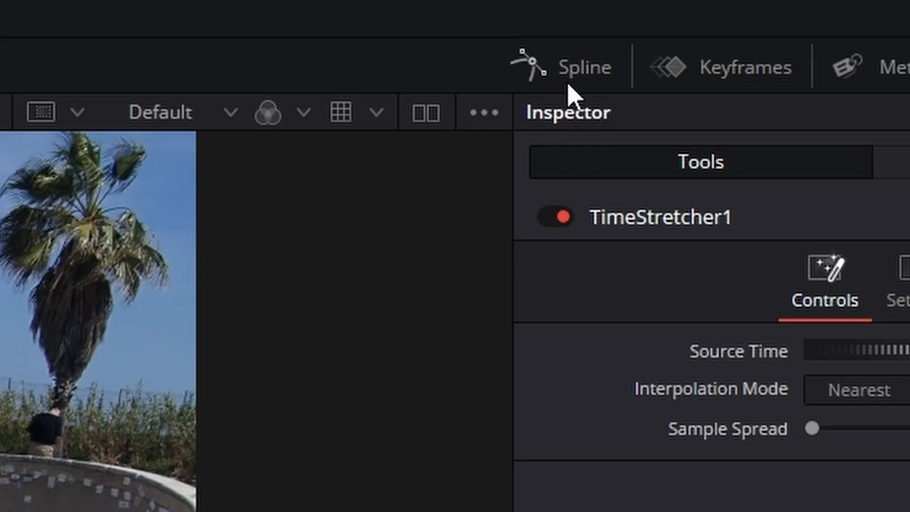
pyautogui.click(573, 91)
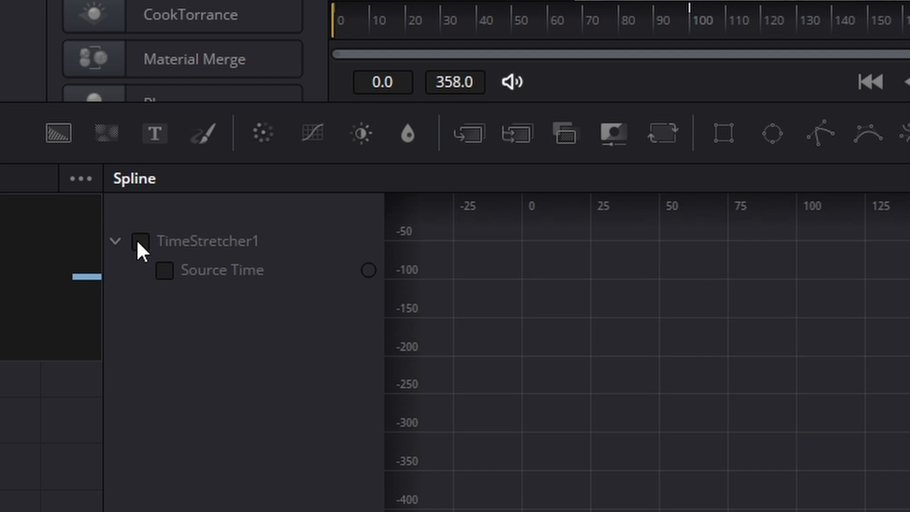
pyautogui.click(139, 243)
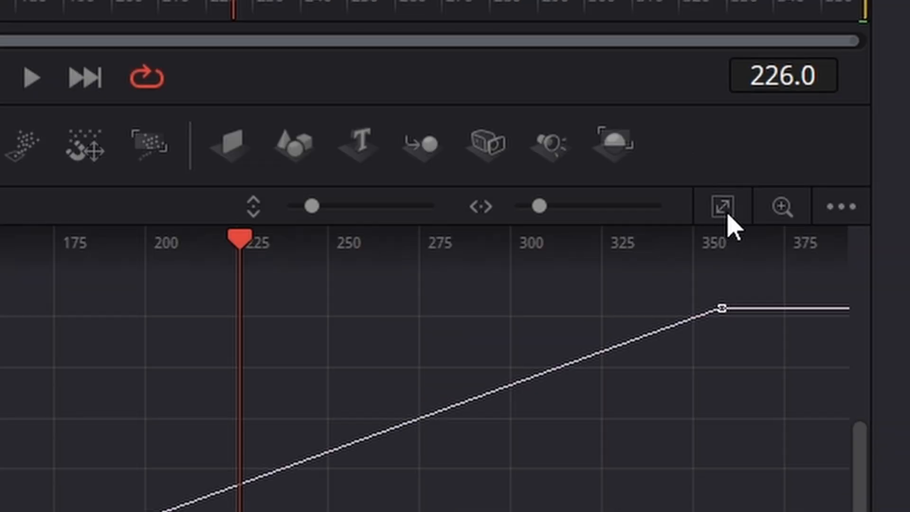
pyautogui.click(723, 211)
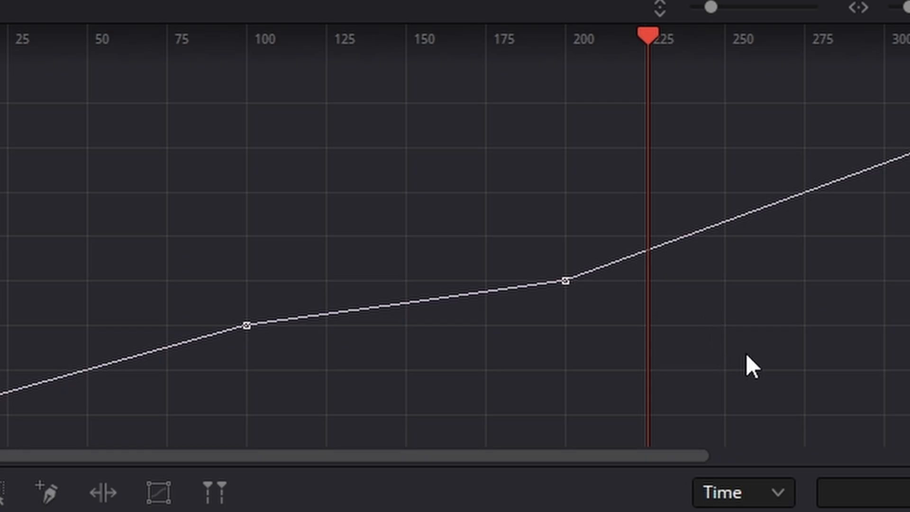
# Stretch the two middle Source Time keyframes with a shape box to about frames 86 and 218, and play back the clip.
pyautogui.moveTo(760, 352); pyautogui.dragTo(112, 195)
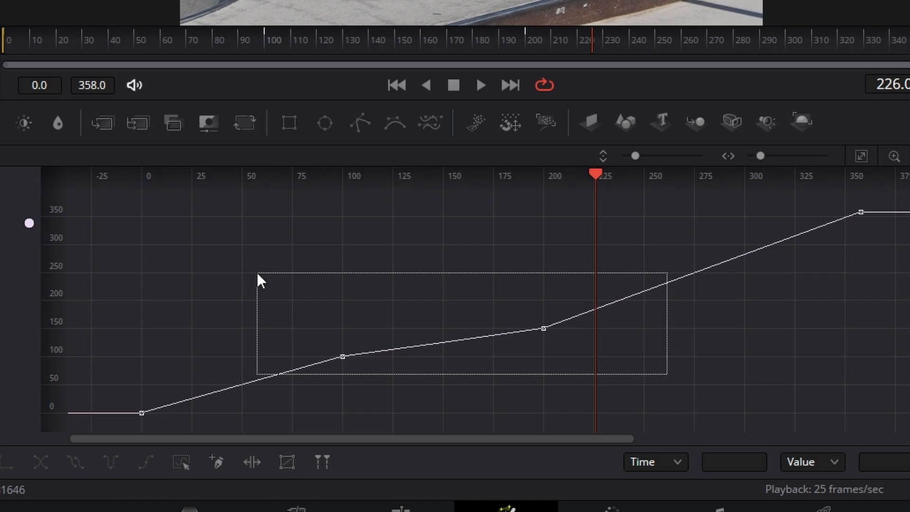
pyautogui.moveTo(257, 272); pyautogui.dragTo(256, 271)
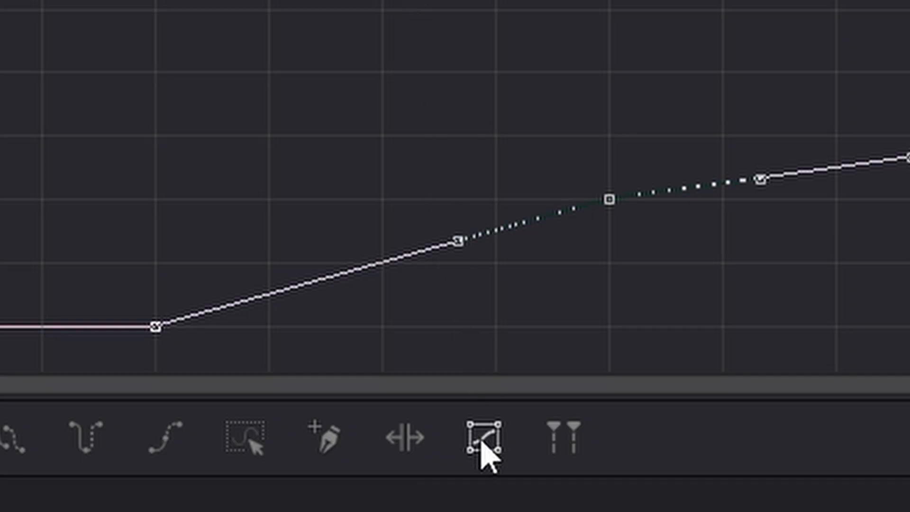
pyautogui.click(482, 444)
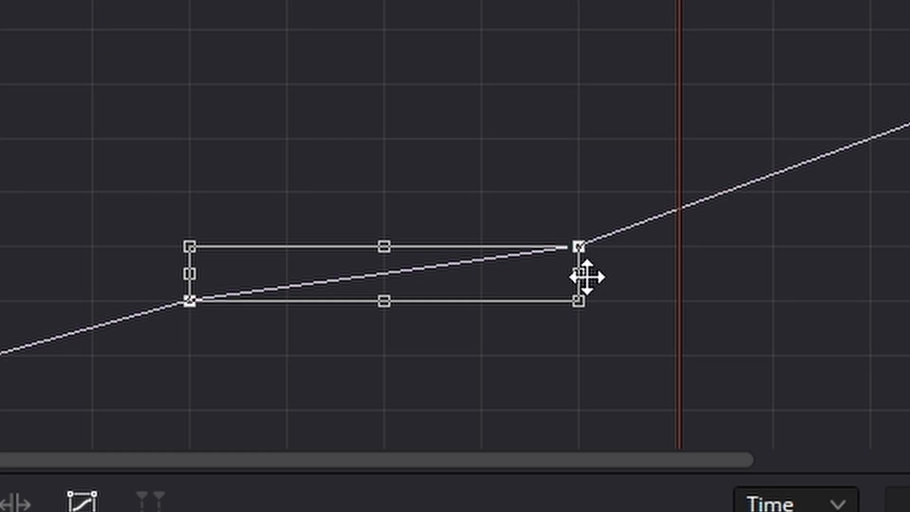
pyautogui.moveTo(542, 341); pyautogui.dragTo(449, 337)
pyautogui.moveTo(396, 262); pyautogui.dragTo(647, 260)
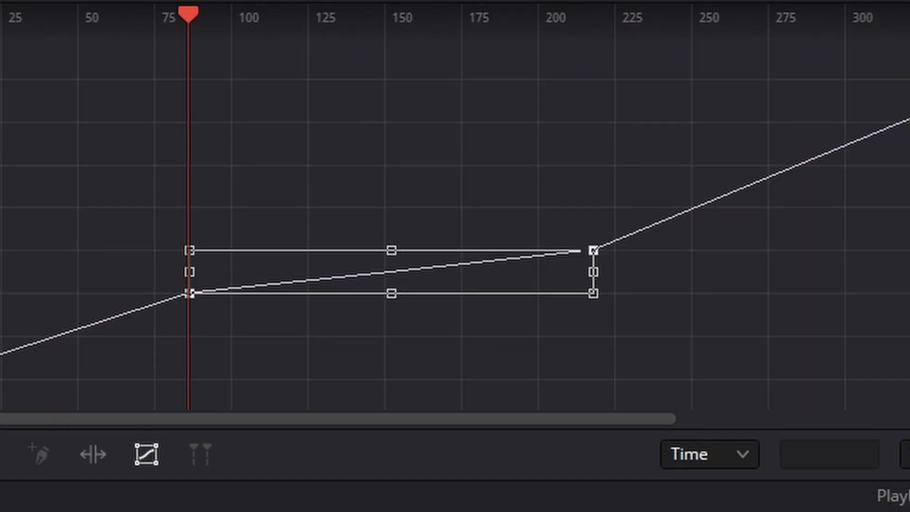
pyautogui.press('space')
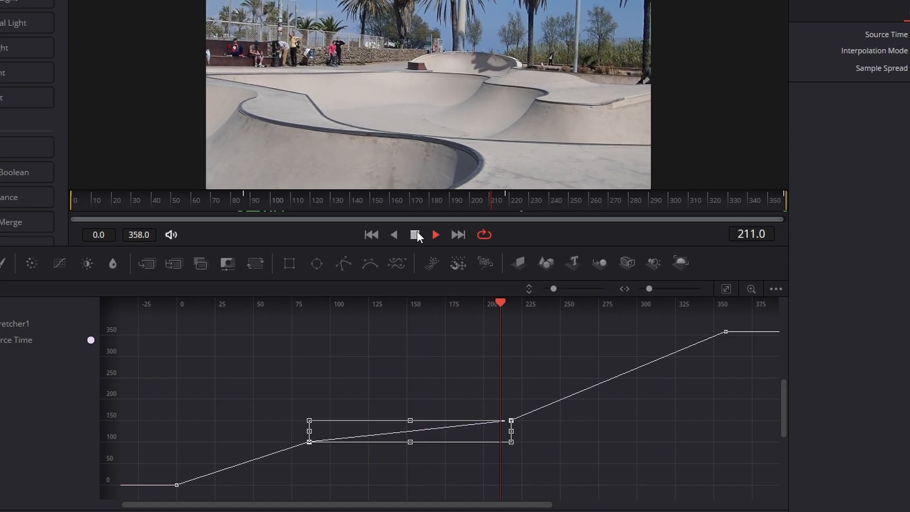
pyautogui.click(415, 234)
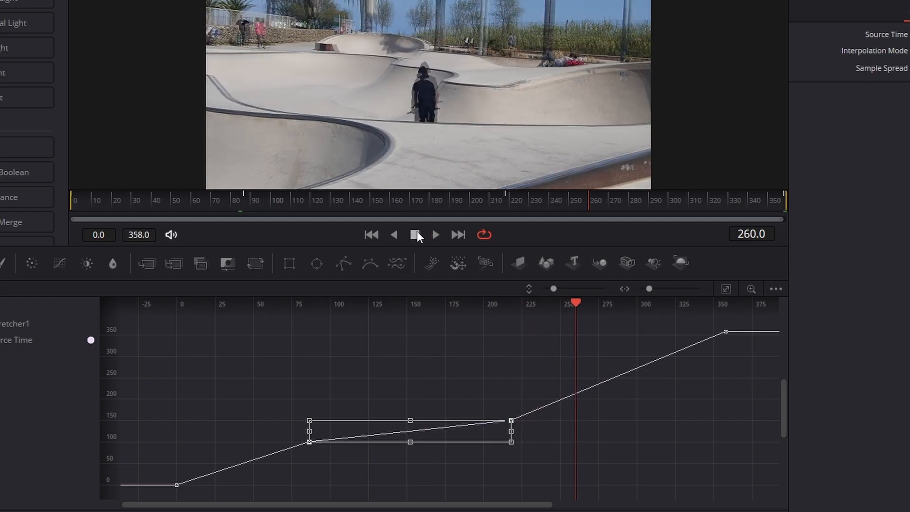
# Go to frame 103 and examine the rider up close for frame-blending artifacts.
pyautogui.moveTo(297, 200); pyautogui.dragTo(272, 199)
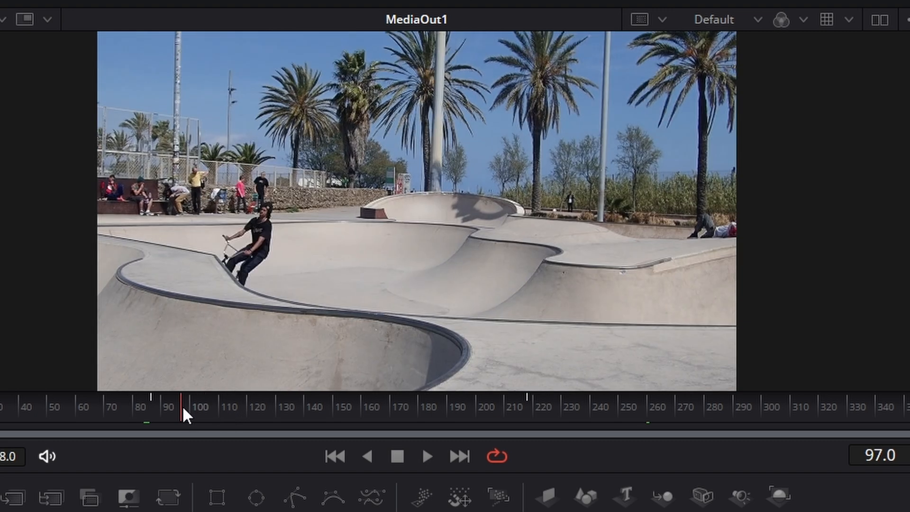
pyautogui.moveTo(183, 408); pyautogui.dragTo(201, 408)
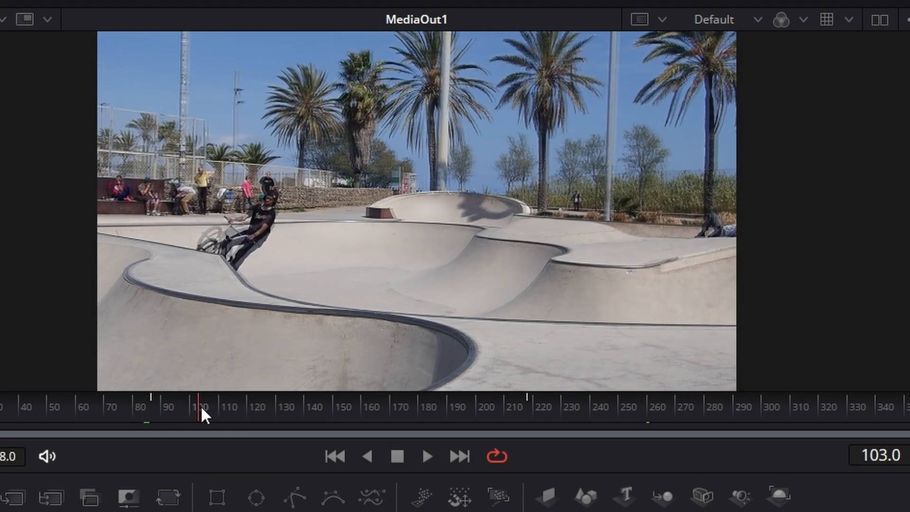
pyautogui.scroll(5, 247, 224)
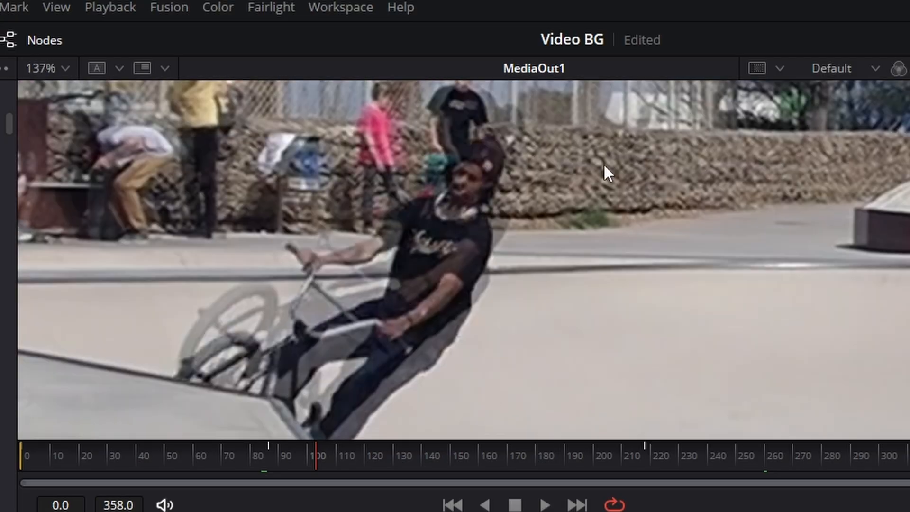
pyautogui.scroll(3, 521, 197)
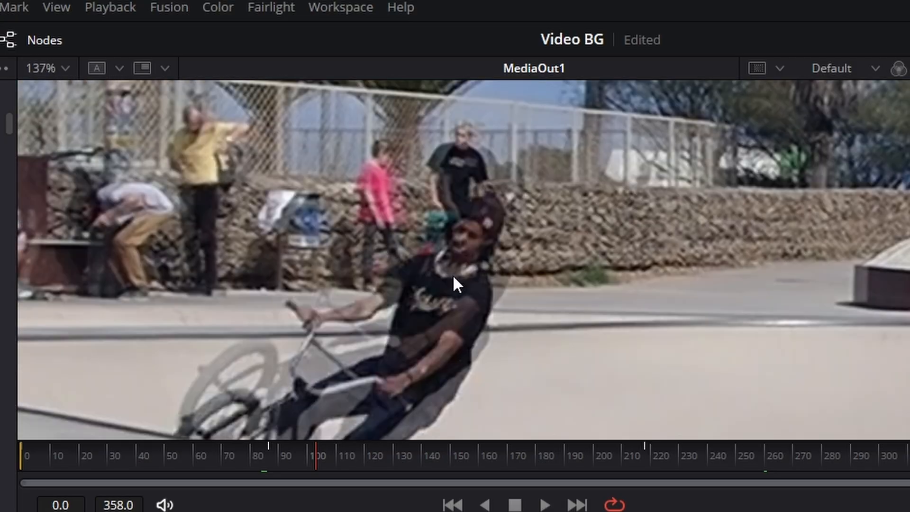
pyautogui.scroll(-3, 453, 274)
pyautogui.scroll(-5, 446, 264)
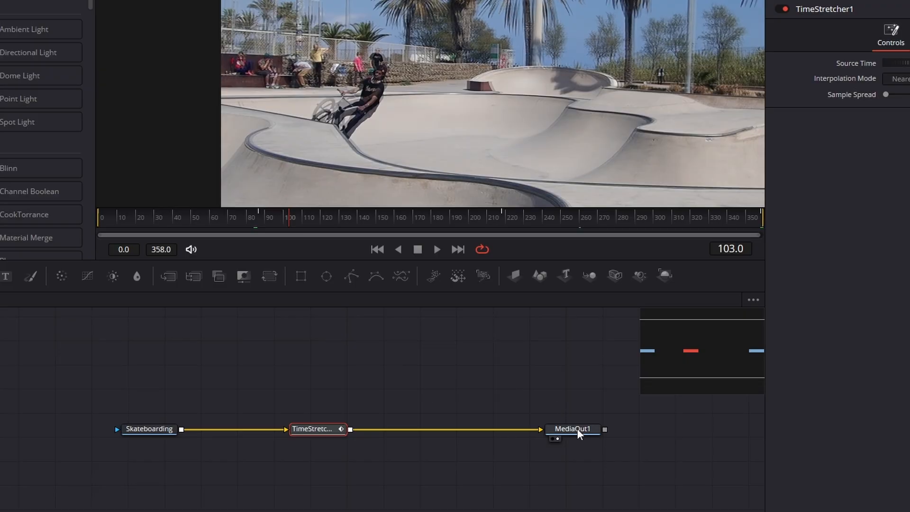
# Insert an Optical Flow node between TimeStretcher1 and MediaOut1, and scrub through the clip to frame 151.
pyautogui.moveTo(578, 434); pyautogui.dragTo(600, 433)
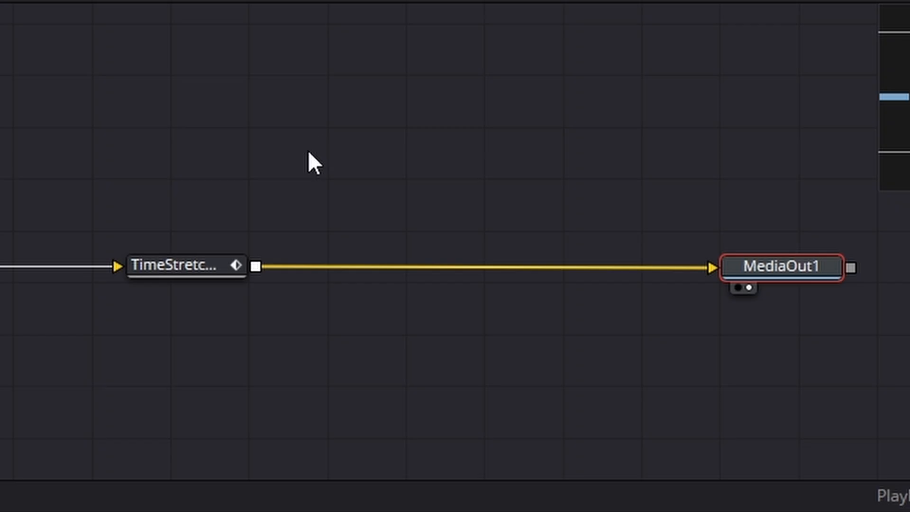
pyautogui.click(201, 259)
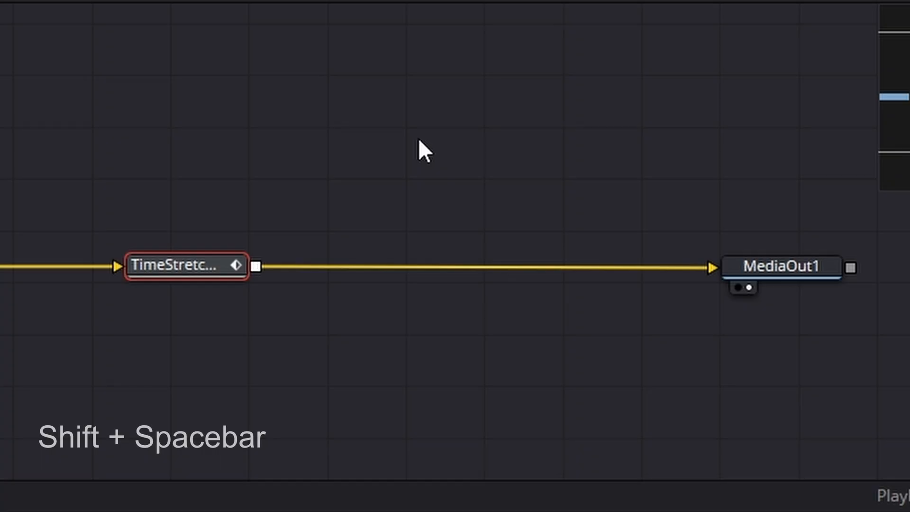
pyautogui.hotkey('shift', 'space')
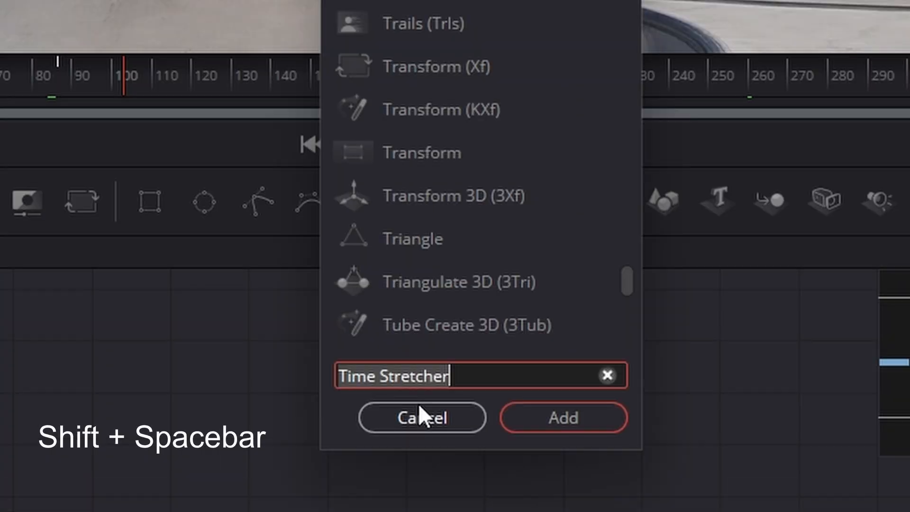
pyautogui.write('op')
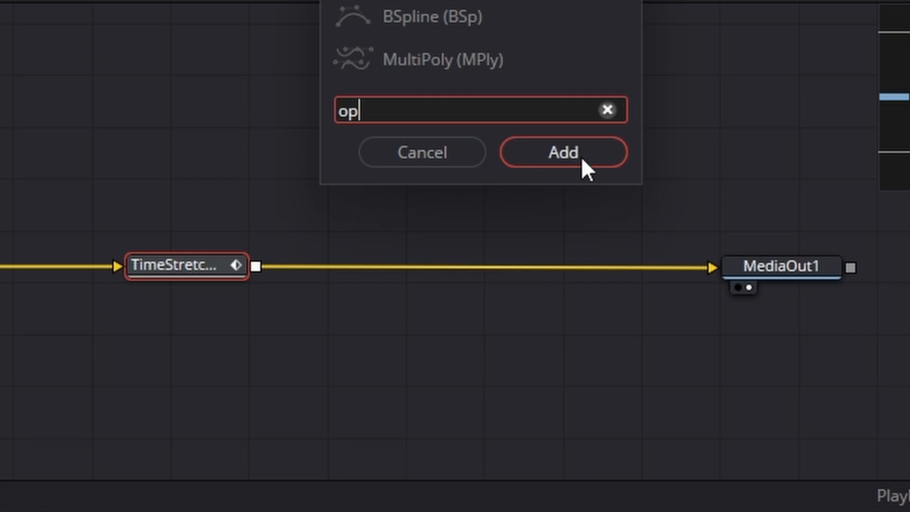
pyautogui.click(581, 157)
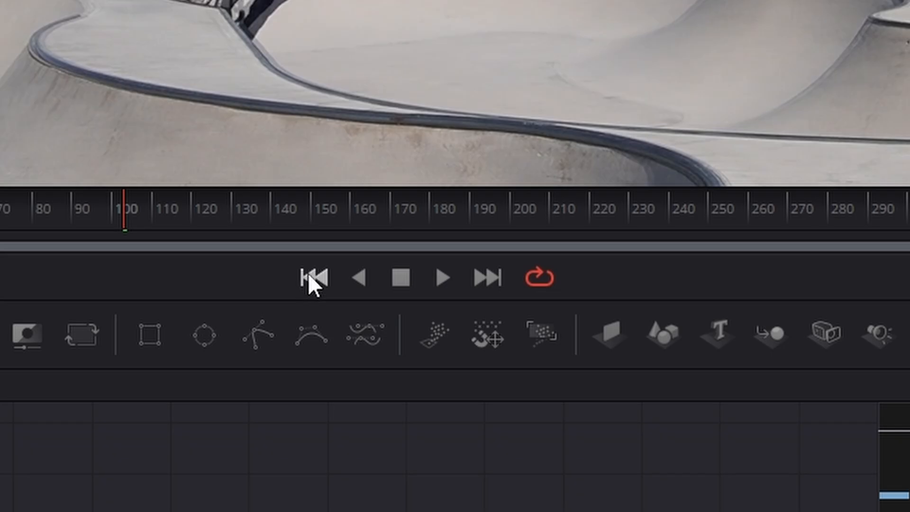
pyautogui.click(310, 277)
pyautogui.click(442, 277)
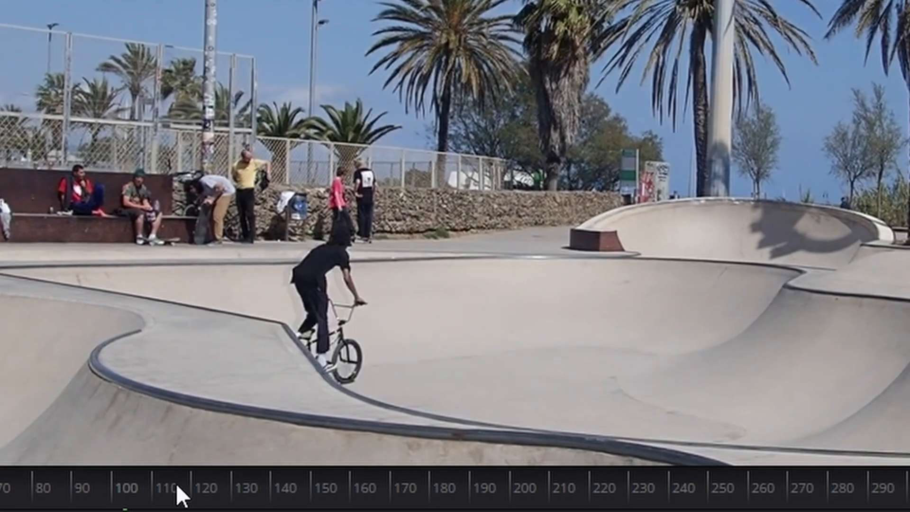
pyautogui.moveTo(175, 483); pyautogui.dragTo(442, 477)
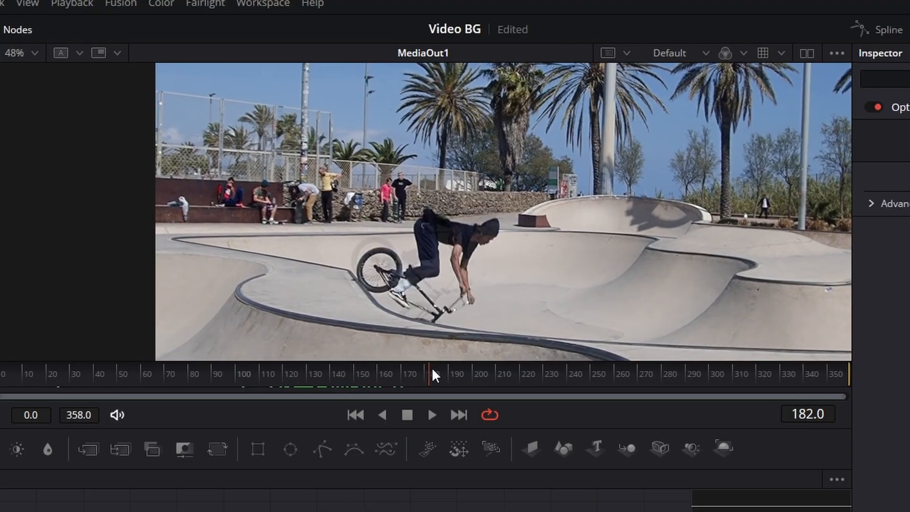
pyautogui.moveTo(433, 370); pyautogui.dragTo(355, 371)
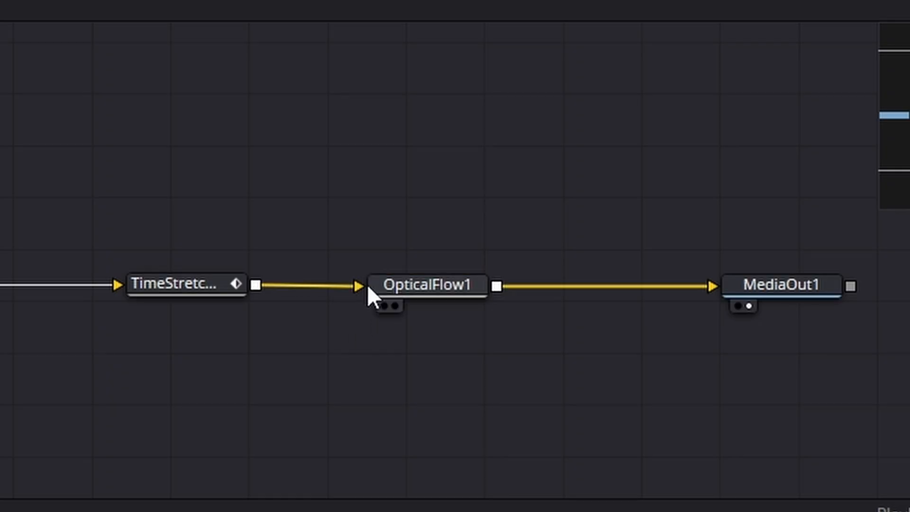
# Rewire the nodes so Skateboarding feeds OpticalFlow1, which feeds TimeStretcher1 and MediaOut1 in one row.
pyautogui.moveTo(360, 284); pyautogui.dragTo(313, 317)
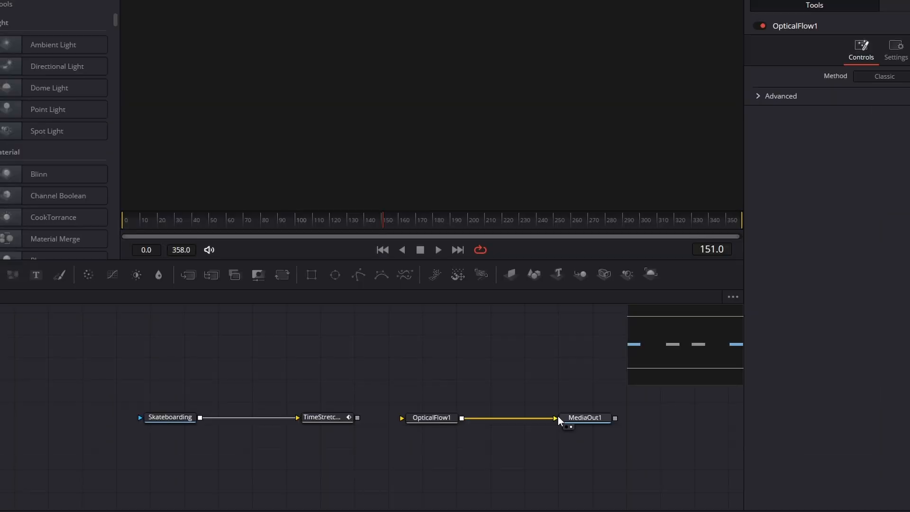
pyautogui.moveTo(557, 417); pyautogui.dragTo(539, 448)
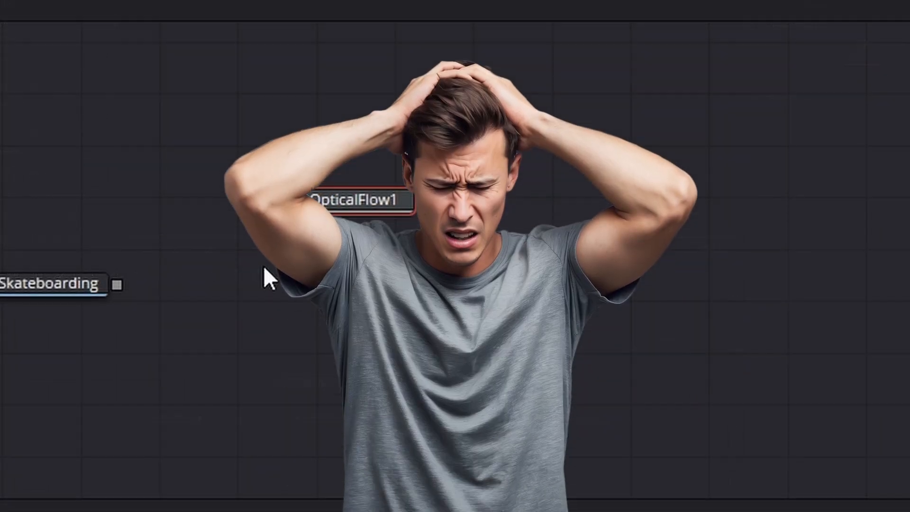
pyautogui.moveTo(116, 284); pyautogui.dragTo(350, 203)
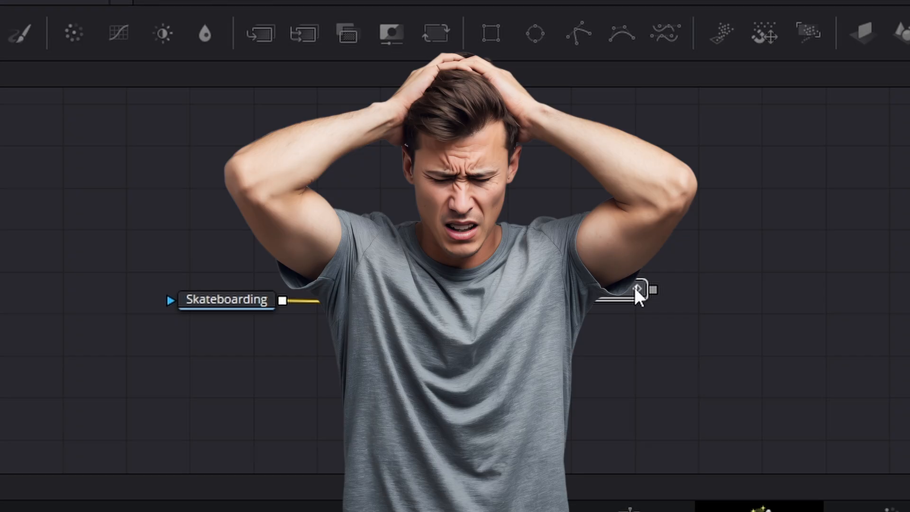
pyautogui.moveTo(634, 288); pyautogui.dragTo(703, 290)
pyautogui.moveTo(458, 302); pyautogui.dragTo(655, 290)
pyautogui.moveTo(683, 289); pyautogui.dragTo(683, 302)
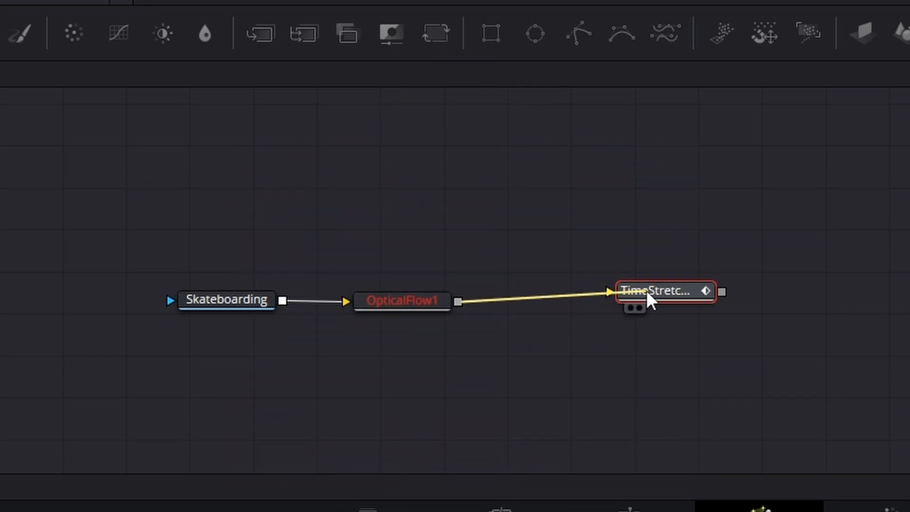
pyautogui.moveTo(435, 415); pyautogui.dragTo(552, 413)
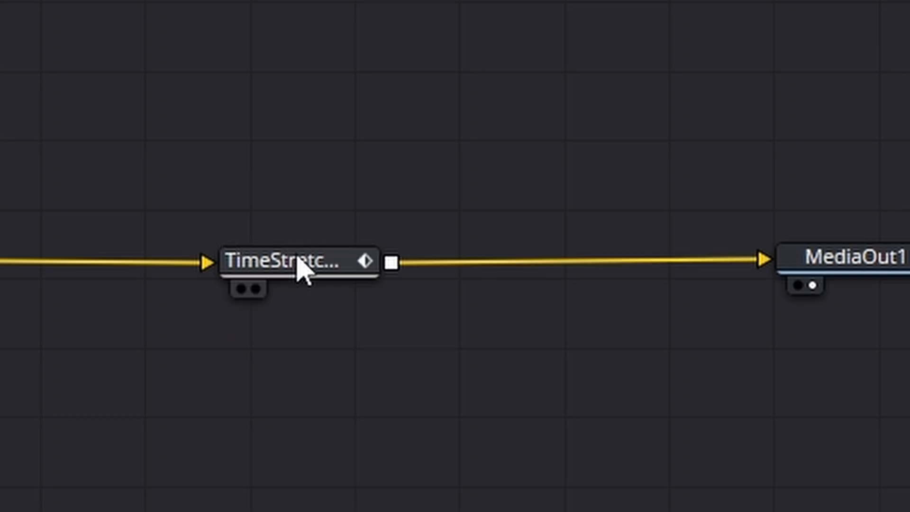
# Set the Interpolation Mode of TimeStretcher1 to Flow.
pyautogui.click(318, 261)
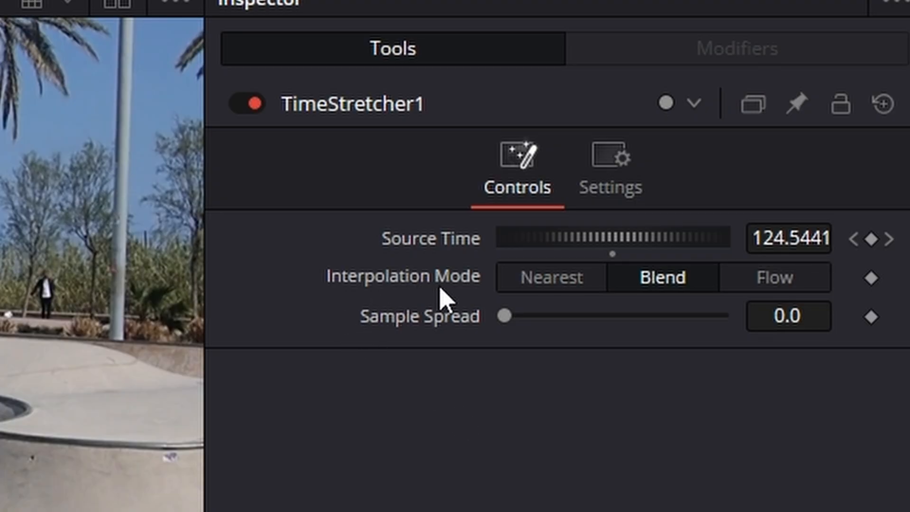
pyautogui.click(789, 283)
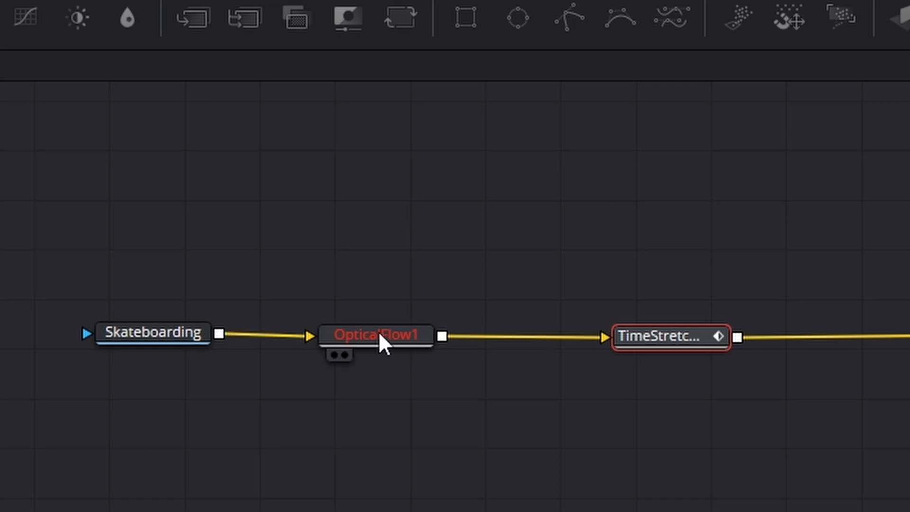
# Compare the Classic and Advanced methods of OpticalFlow1, and examine the advanced settings offered by Classic.
pyautogui.moveTo(378, 332); pyautogui.dragTo(397, 332)
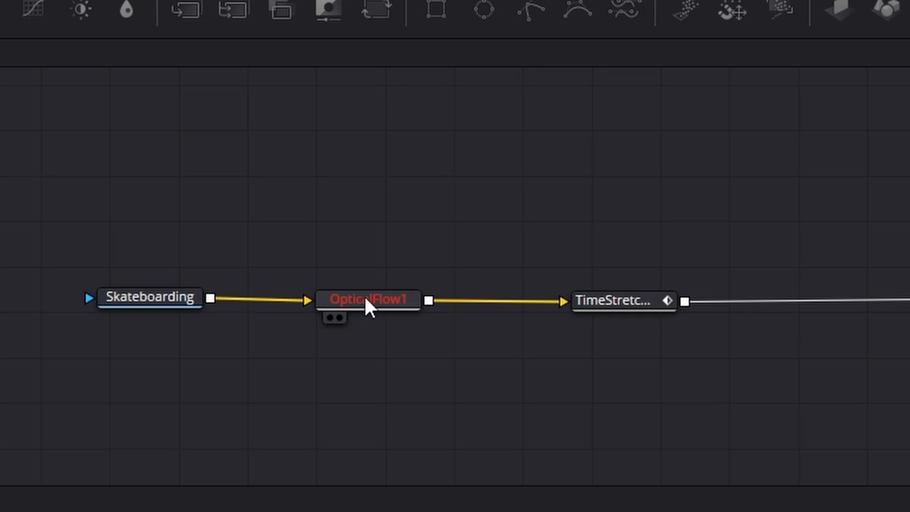
pyautogui.click(284, 413)
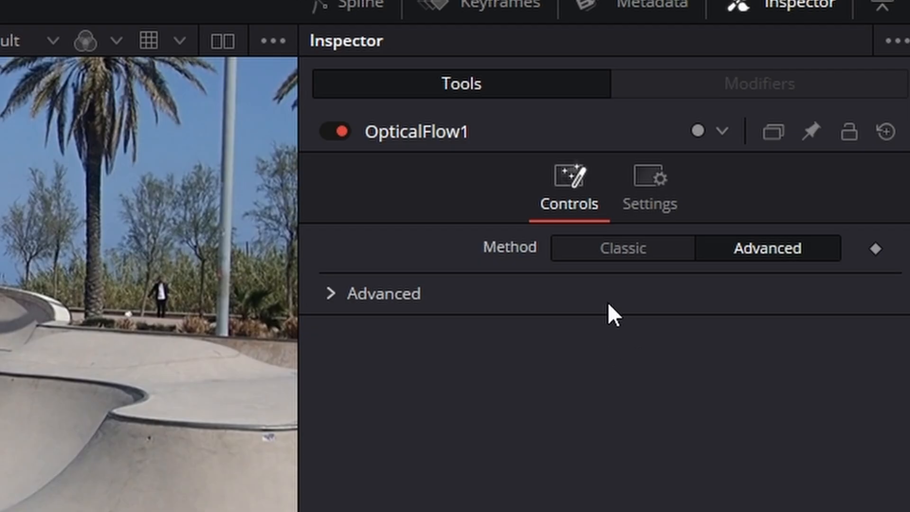
pyautogui.click(611, 247)
pyautogui.click(751, 244)
pyautogui.click(591, 252)
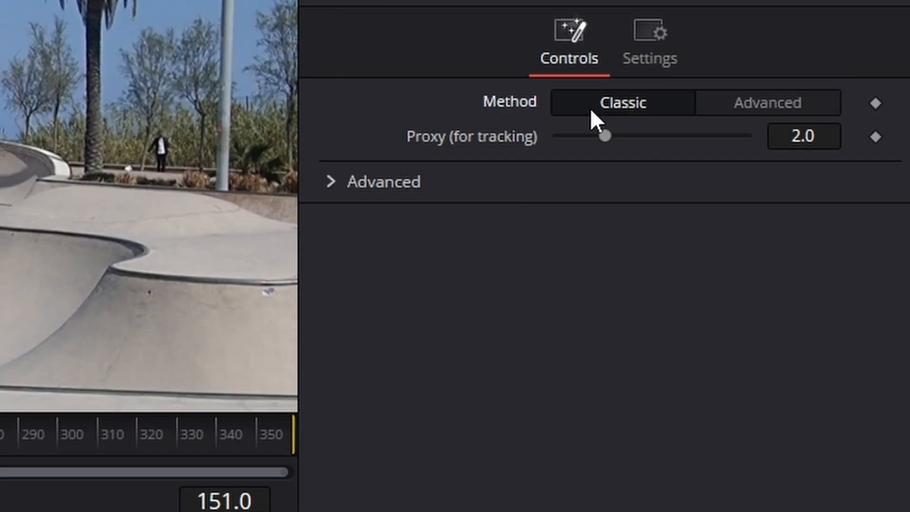
pyautogui.click(330, 195)
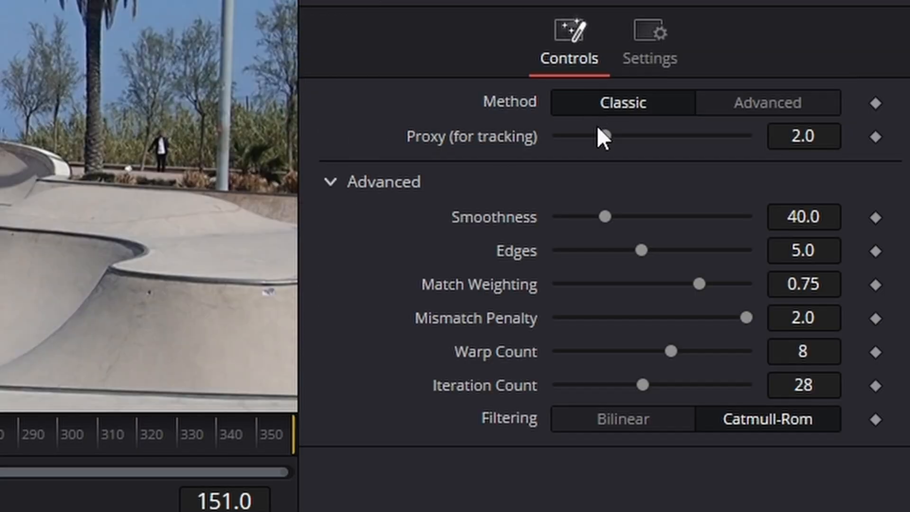
# Set the OpticalFlow1 Method to Advanced, with an Iteration Count of 200 and a Smoothness of 150.
pyautogui.click(740, 104)
pyautogui.click(330, 149)
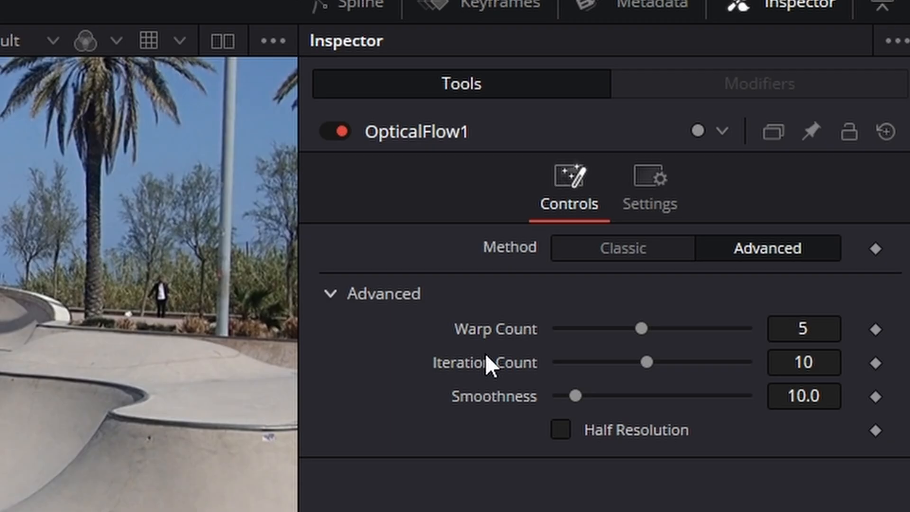
pyautogui.click(806, 360)
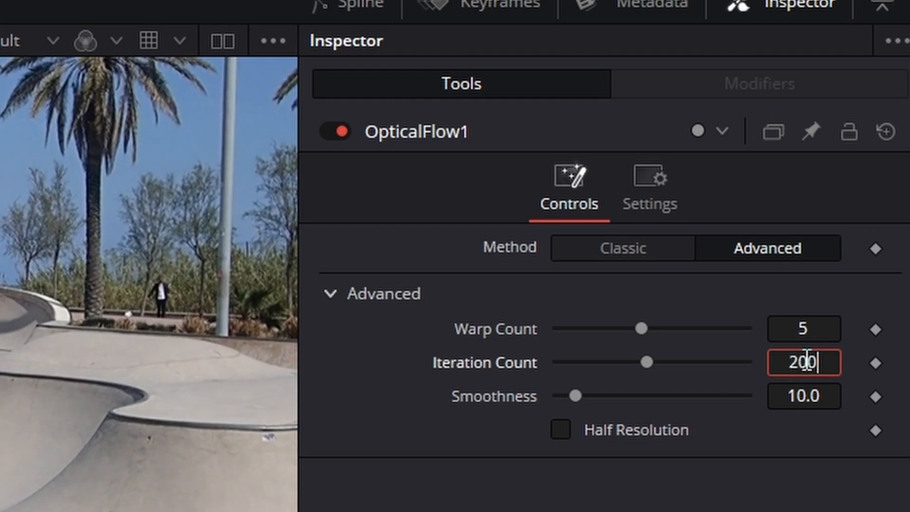
pyautogui.press('Tab')
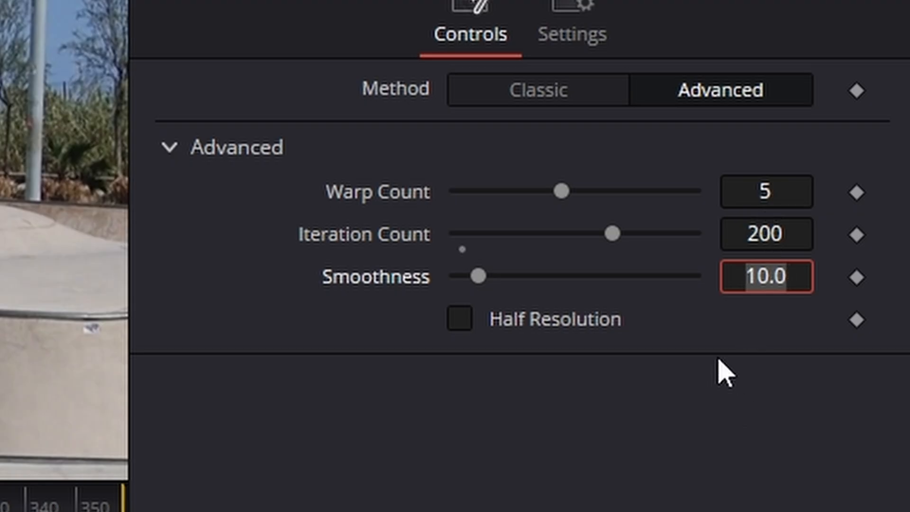
pyautogui.write('150')
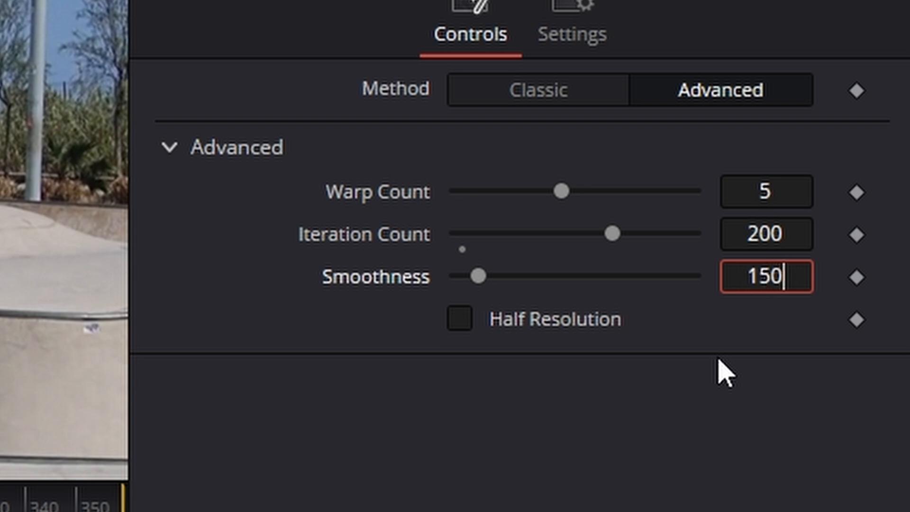
pyautogui.press('Tab')
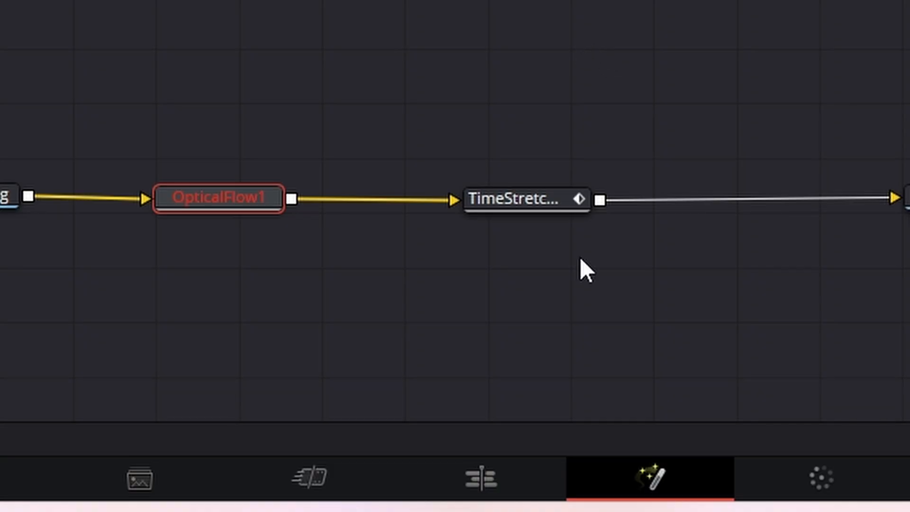
# Switch to the Edit page and play the retimed skatepark clip from its start.
pyautogui.click(478, 479)
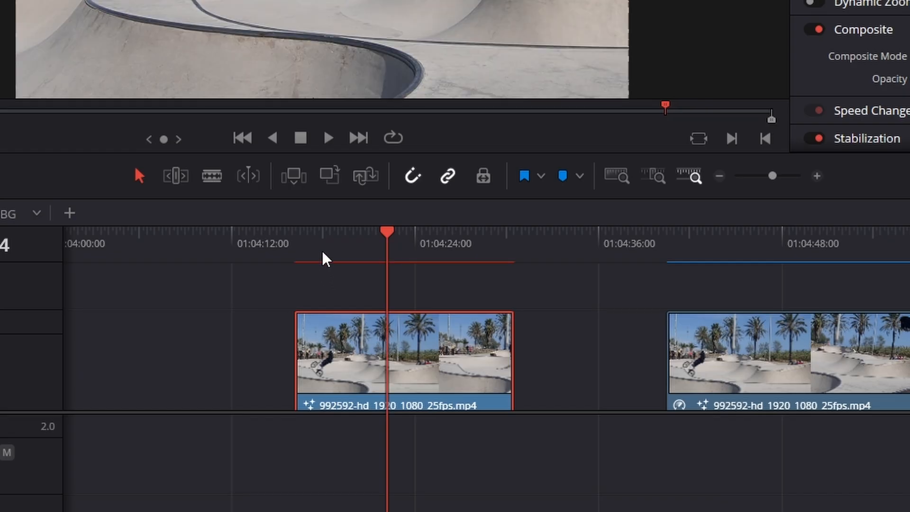
pyautogui.moveTo(322, 251); pyautogui.dragTo(300, 246)
pyautogui.press('space')
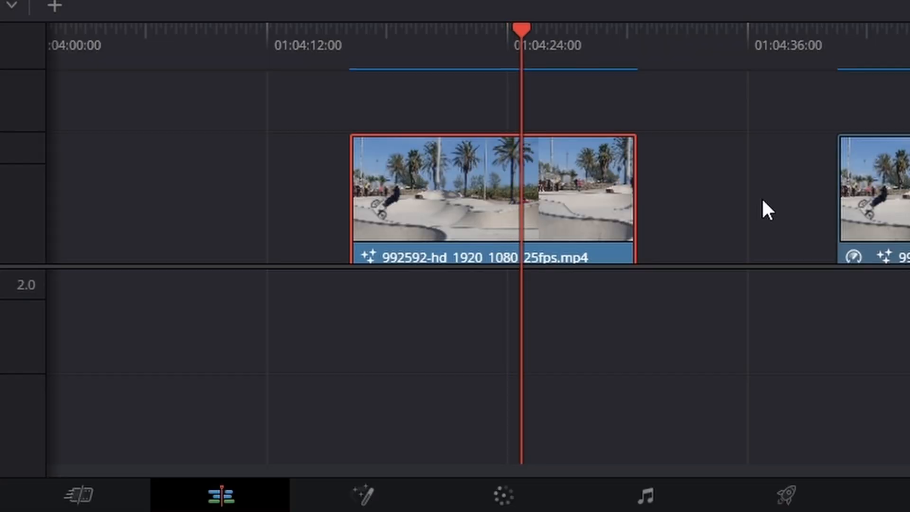
# Return to the Fusion page, go to frame 125 and examine the image's left edge up close for warping gaps.
pyautogui.click(366, 498)
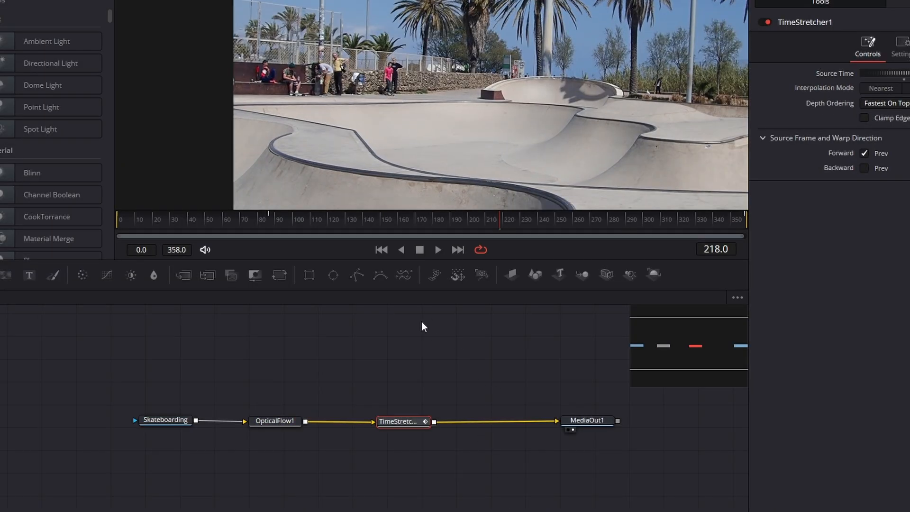
pyautogui.moveTo(260, 221); pyautogui.dragTo(331, 233)
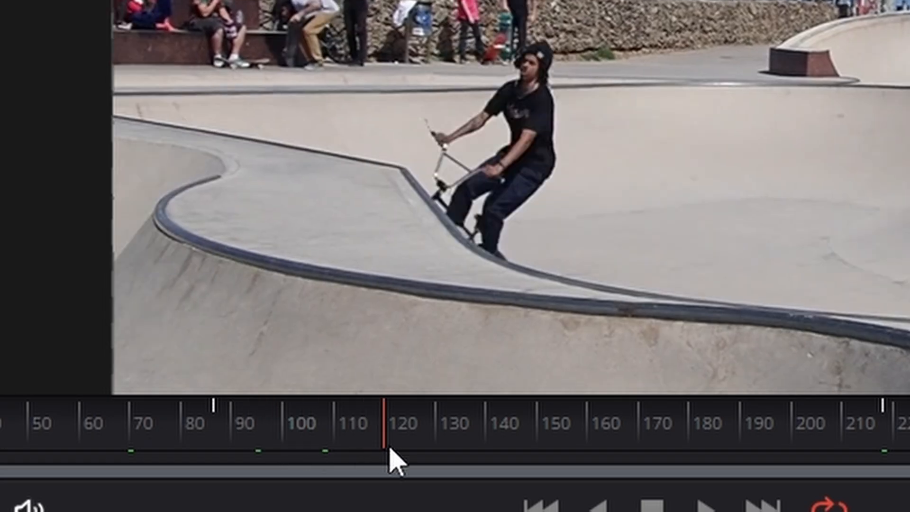
pyautogui.moveTo(390, 449); pyautogui.dragTo(415, 458)
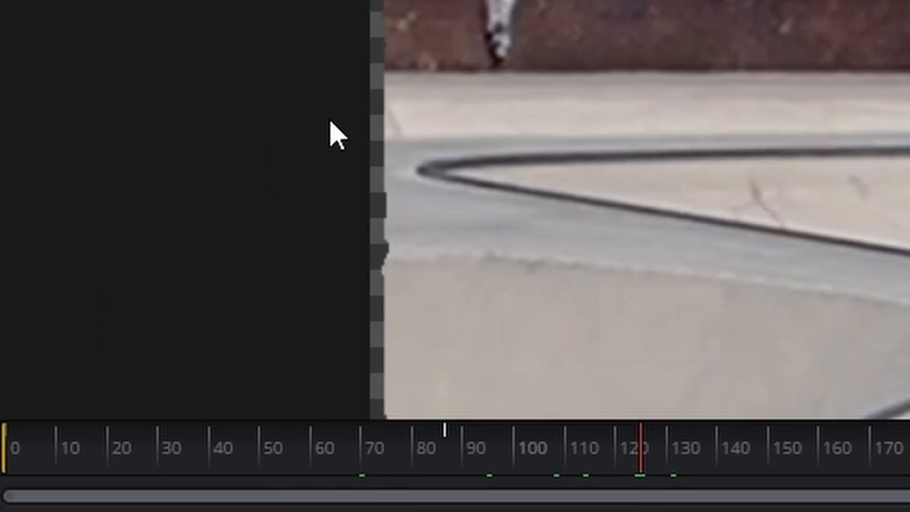
pyautogui.scroll(4, 412, 142)
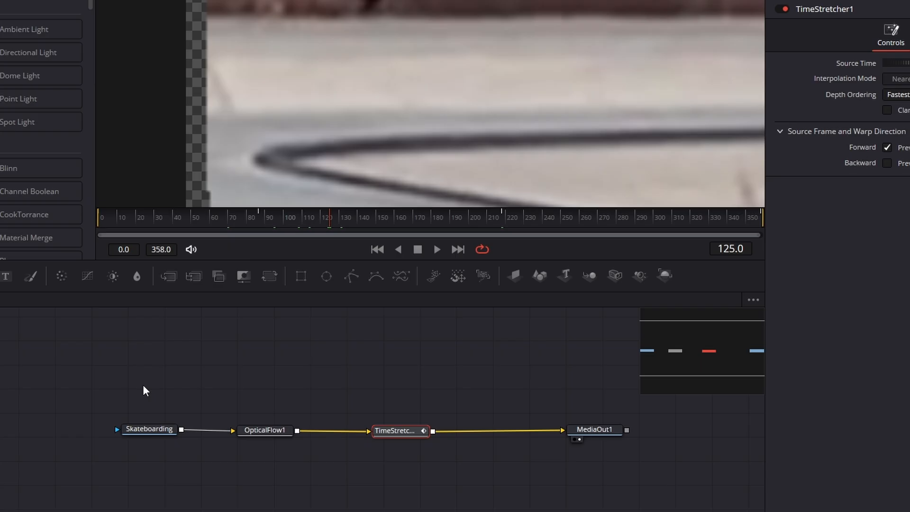
# Move the Skateboarding, OpticalFlow1 and TimeStretcher1 nodes together farther away from MediaOut1 to make room for another node.
pyautogui.moveTo(126, 386); pyautogui.dragTo(429, 485)
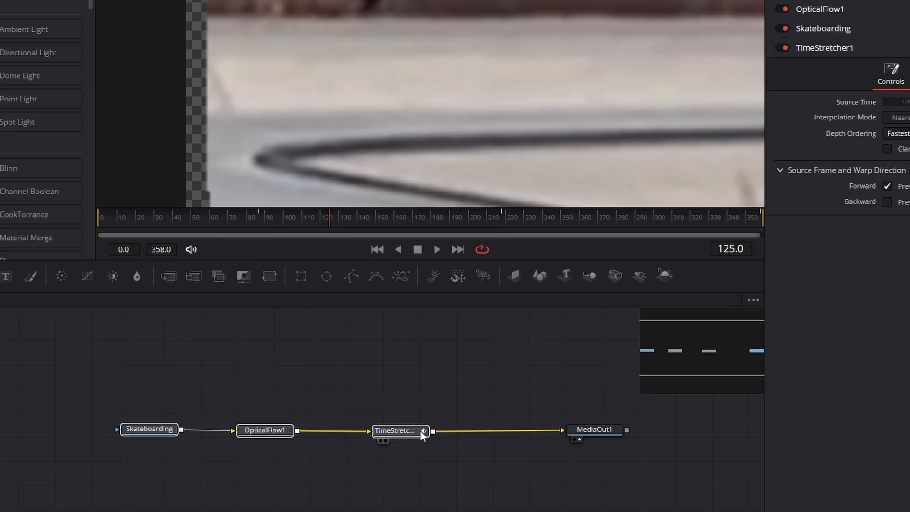
pyautogui.moveTo(419, 430); pyautogui.dragTo(323, 429)
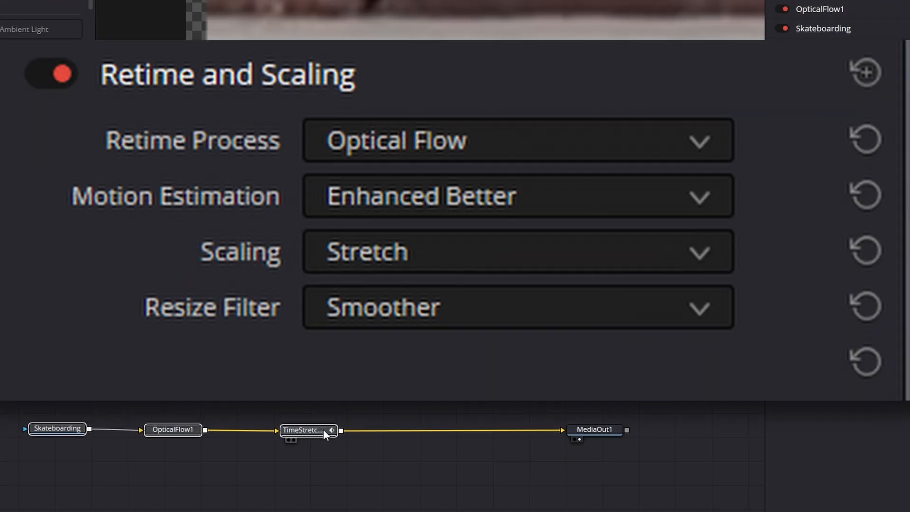
pyautogui.click(327, 379)
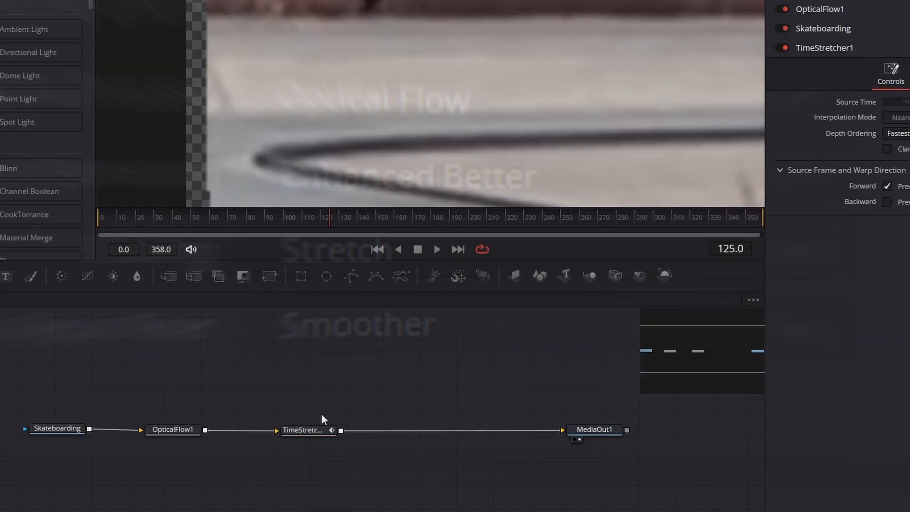
# Insert a Transform node between TimeStretcher1 and MediaOut1, and set its Size to 1.05.
pyautogui.click(313, 429)
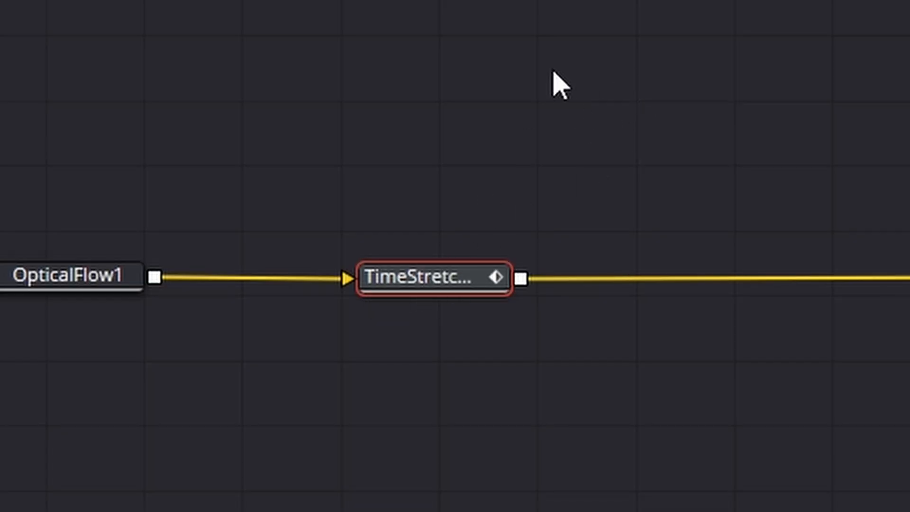
pyautogui.click(329, 214)
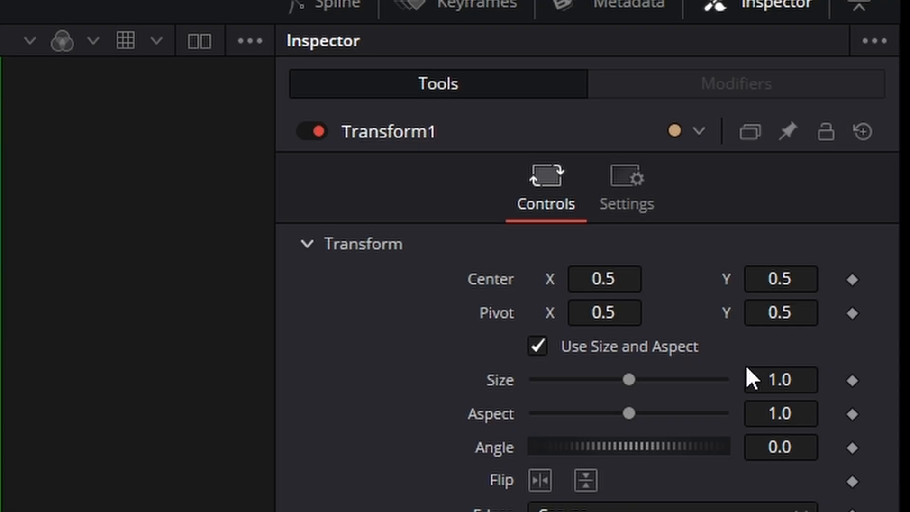
pyautogui.click(788, 379)
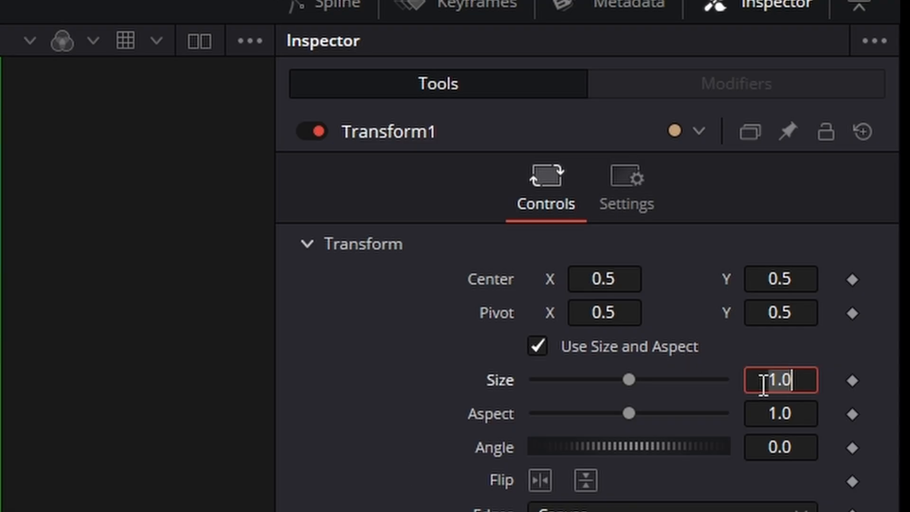
pyautogui.write('1')
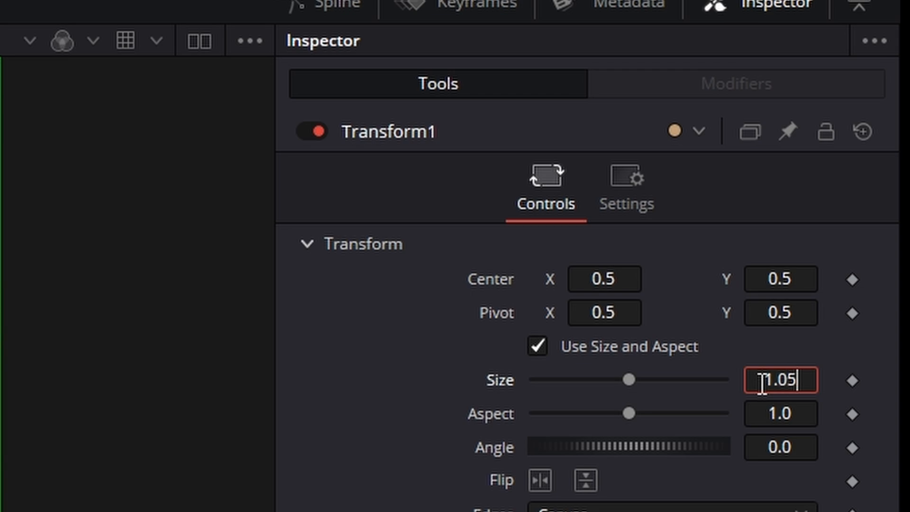
pyautogui.press('Tab')
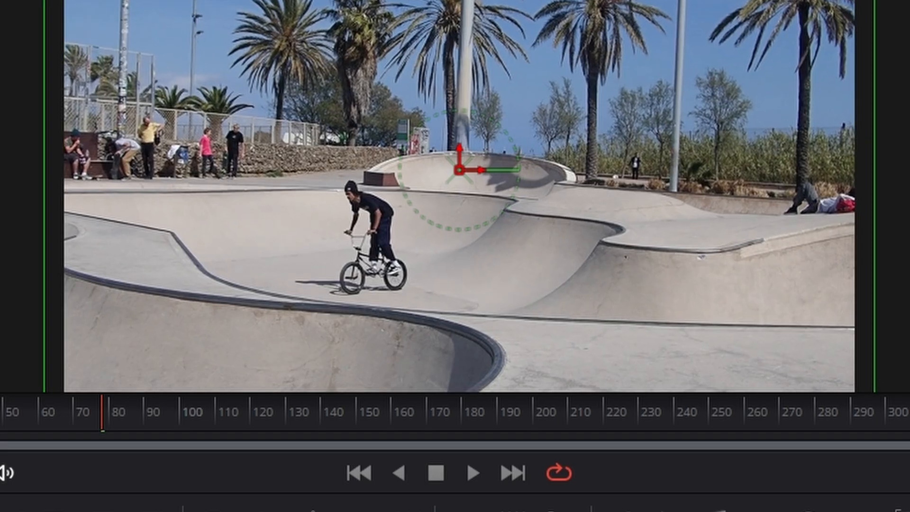